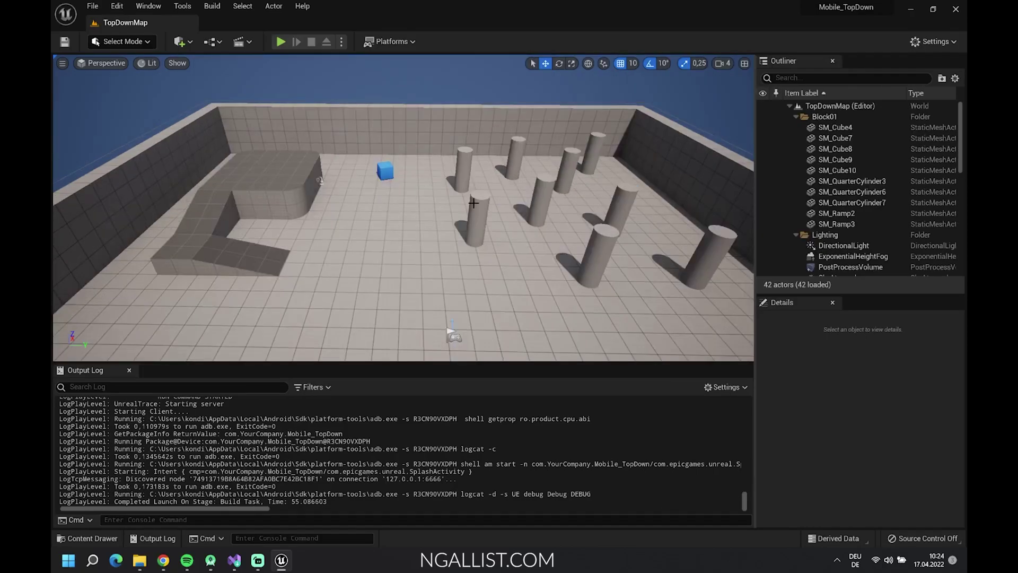
Fly the TopDown viewport camera toward the pillars, then switch to the browser's Oracle Java downloads page
right_click_drag(491, 203, 531, 208)
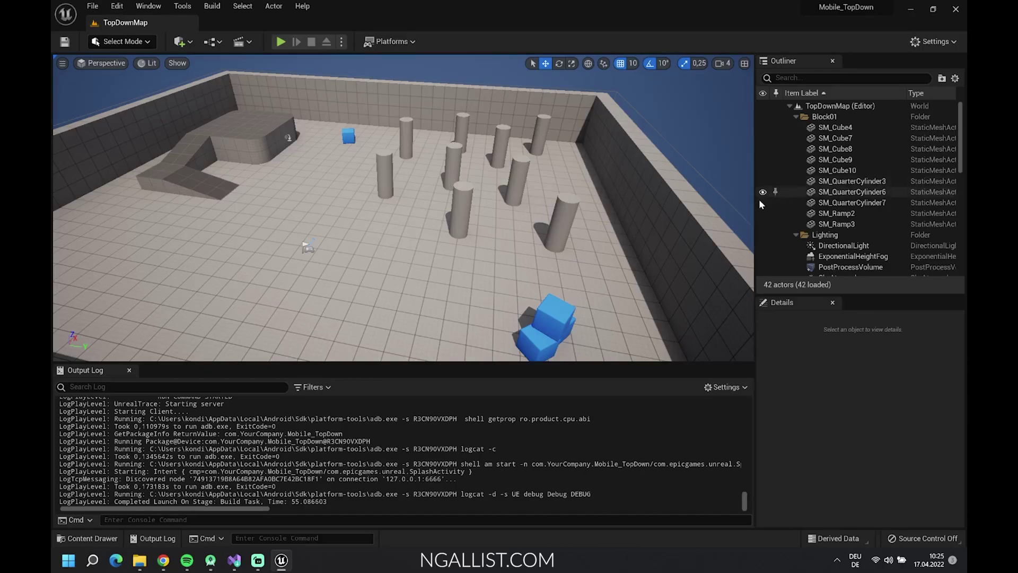
left_click(163, 560)
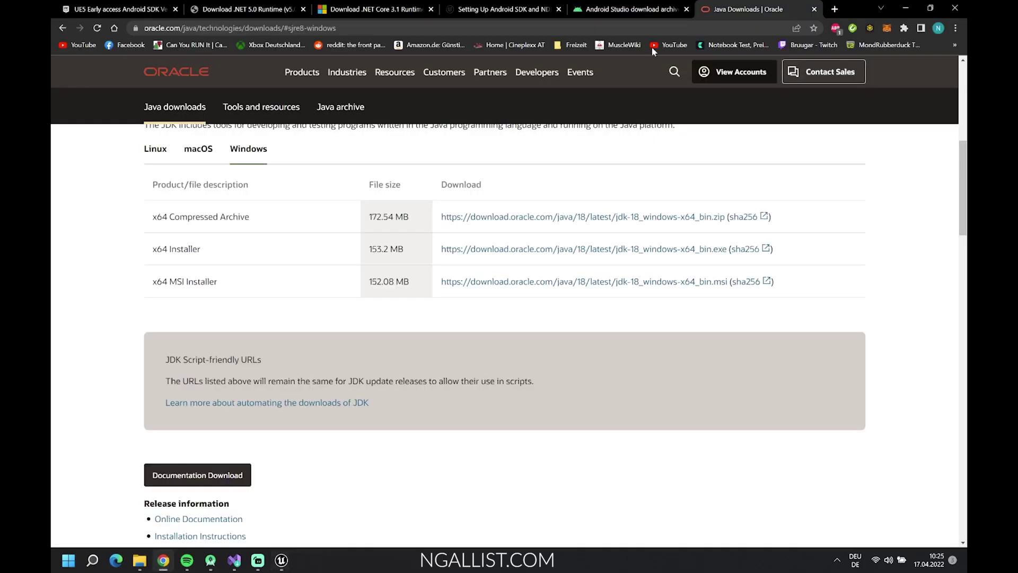
Open the Setting Up Android SDK and NDK guide and highlight 'Android Studio 4.0' in step 1
left_click(504, 9)
scroll(530, 178, "up", 10)
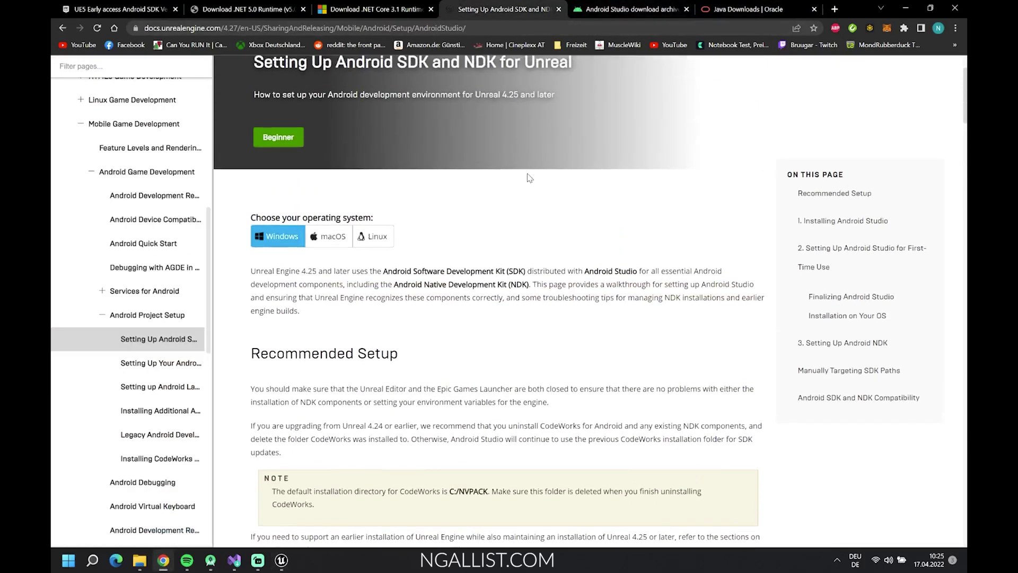
scroll(468, 222, "down", 15)
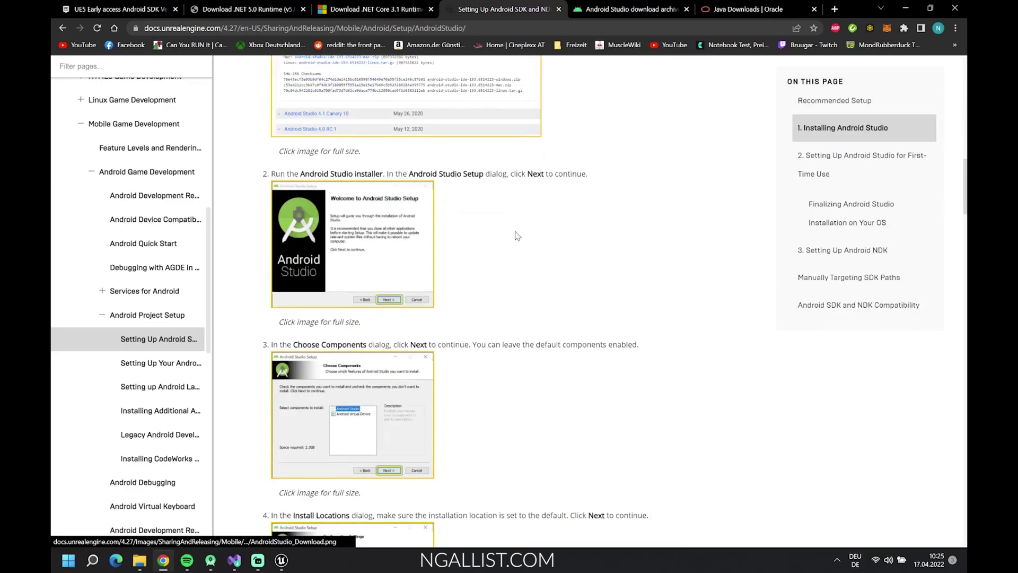
scroll(522, 252, "up", 6)
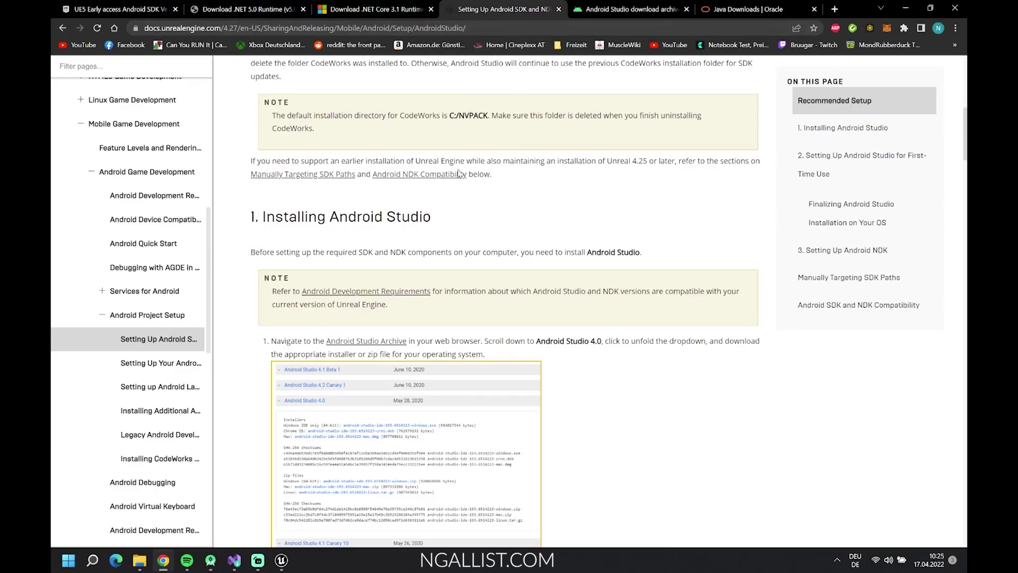
scroll(460, 173, "up", 4)
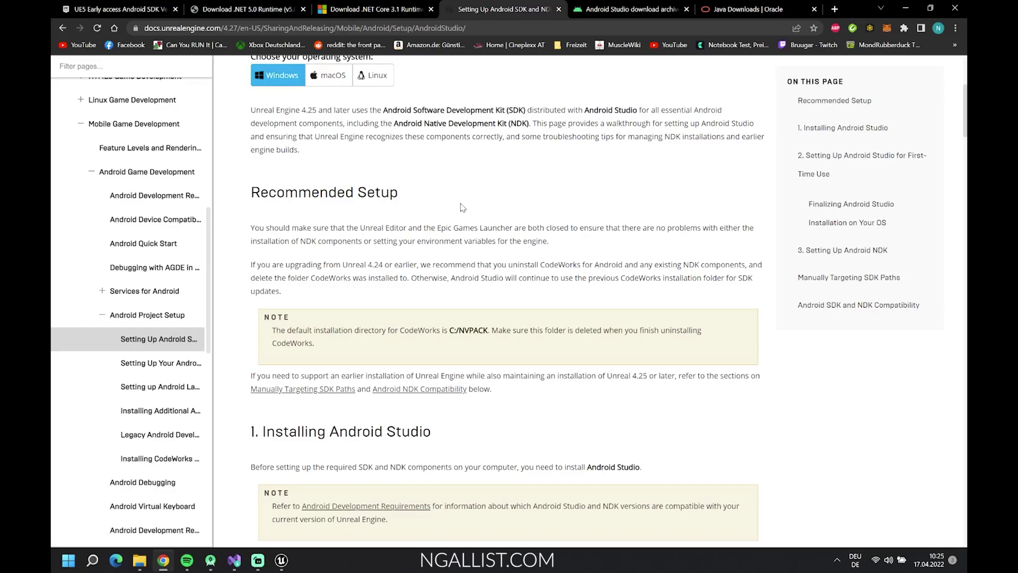
scroll(468, 253, "down", 3)
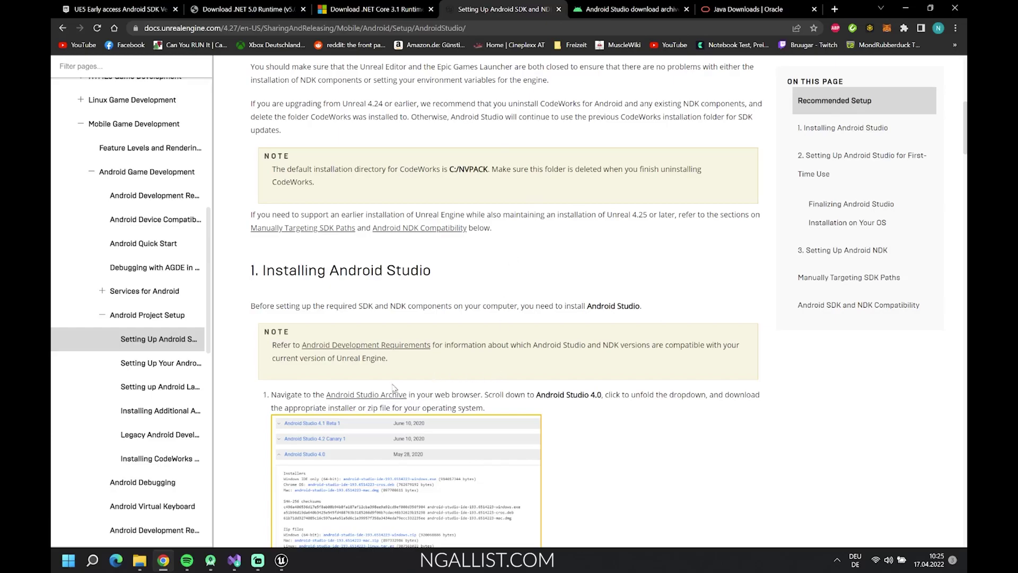
scroll(480, 384, "down", 2)
left_click_drag(536, 287, 612, 287)
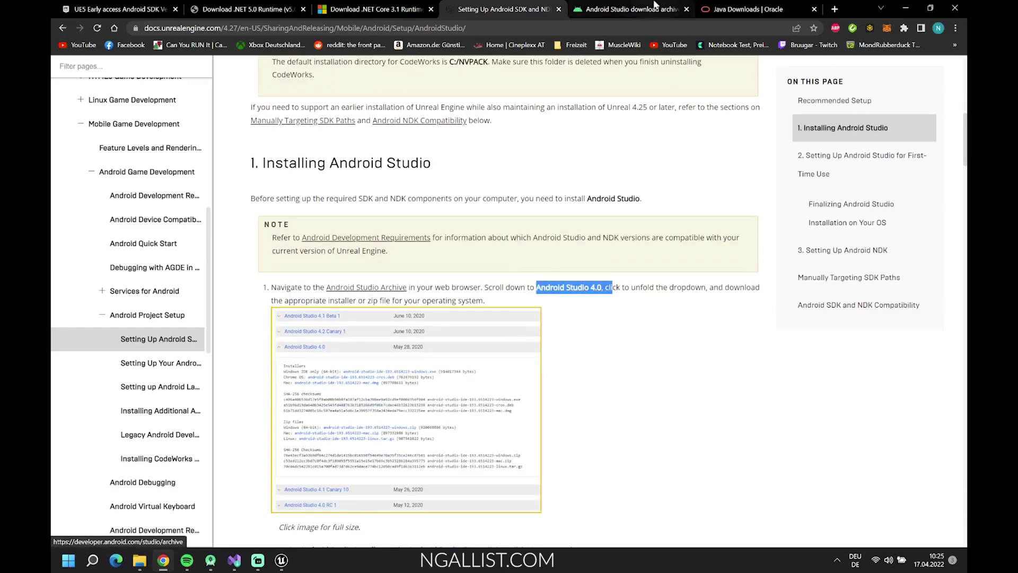
In the Android Studio archive, agree to the terms and expand the Android Studio 4.0 downloads
left_click(625, 9)
scroll(427, 274, "down", 8)
scroll(427, 275, "down", 15)
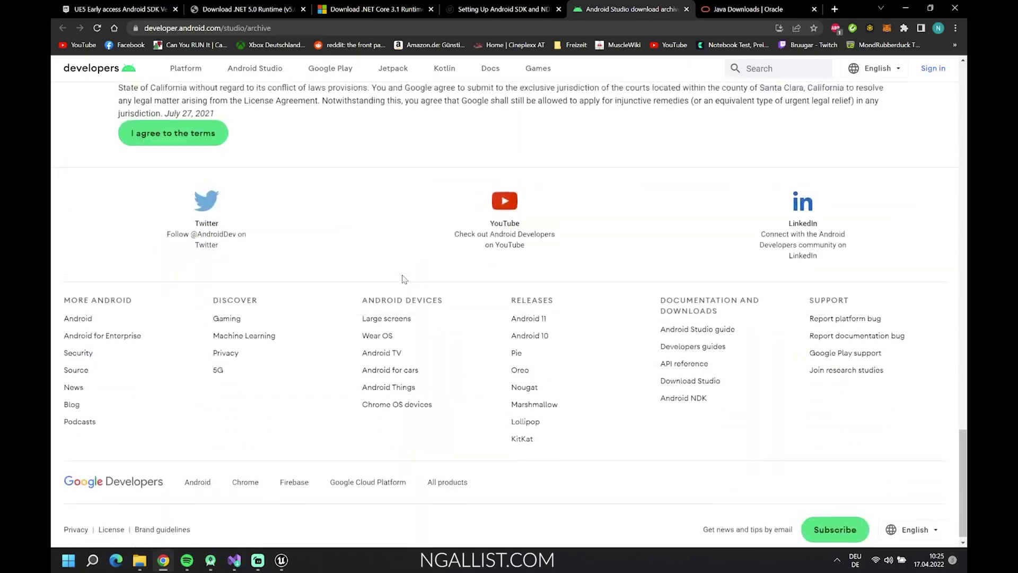
scroll(212, 286, "up", 3)
left_click(209, 291)
scroll(342, 231, "up", 3)
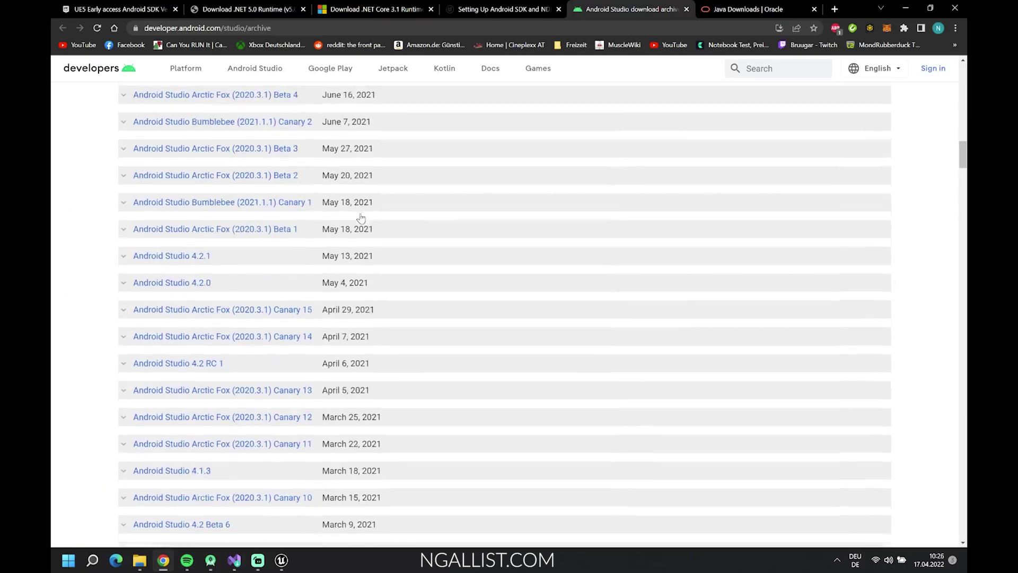
scroll(273, 215, "down", 8)
scroll(276, 215, "down", 20)
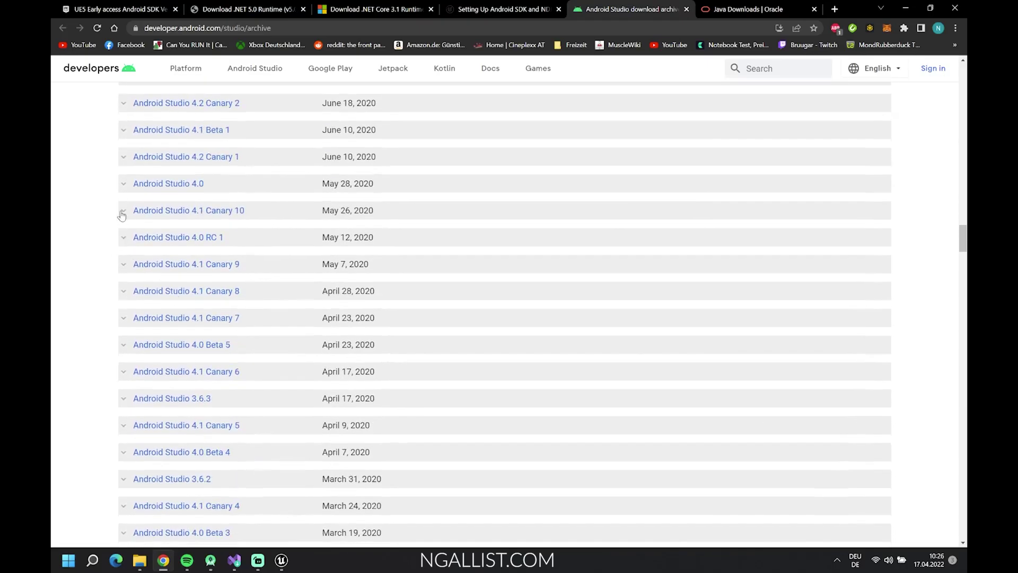
left_click(126, 186)
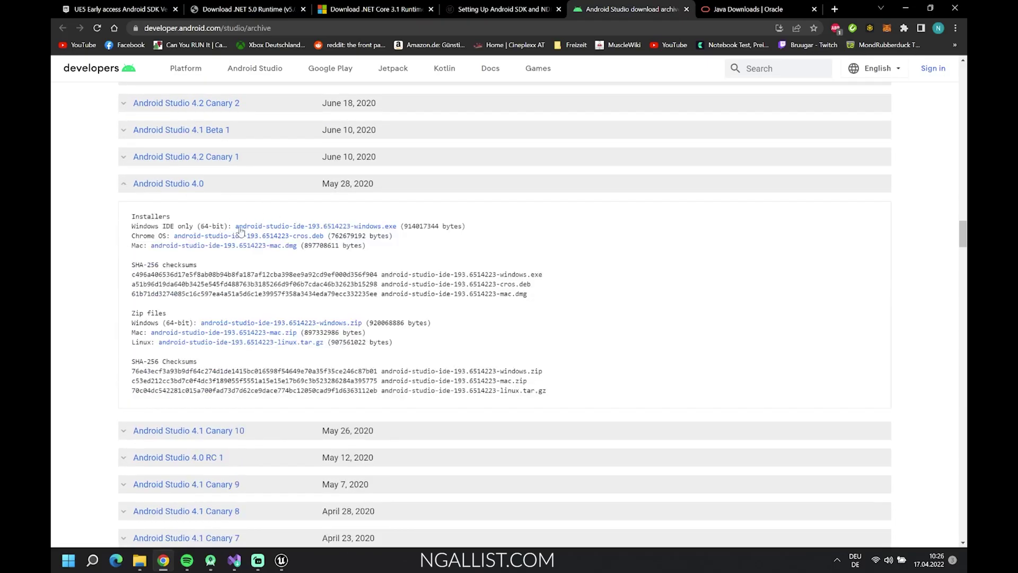
Read through the guide's Android Studio install steps, then return to Oracle's Java downloads page
scroll(296, 229, "up", 5)
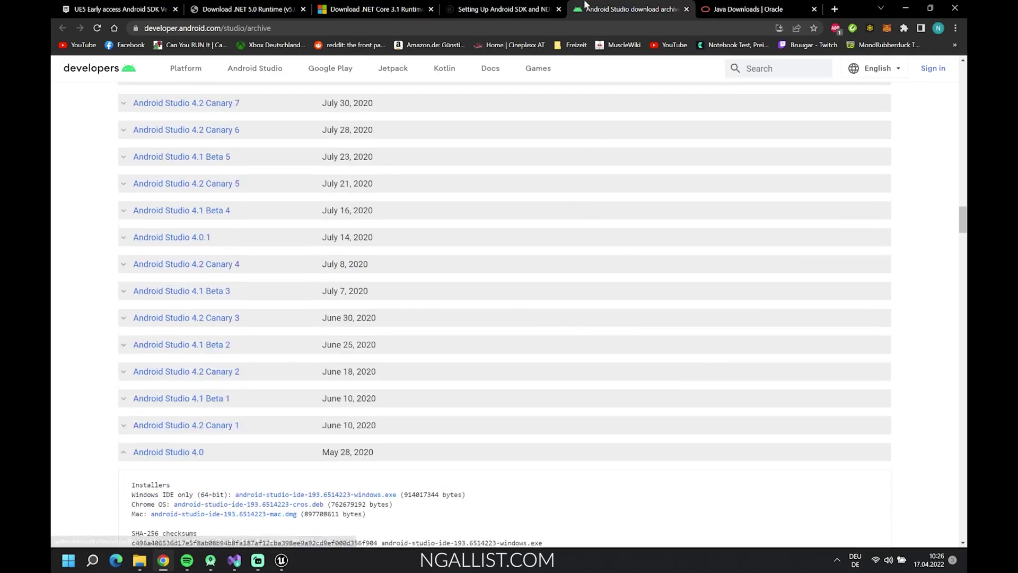
left_click(454, 9)
scroll(485, 257, "down", 4)
scroll(484, 256, "down", 9)
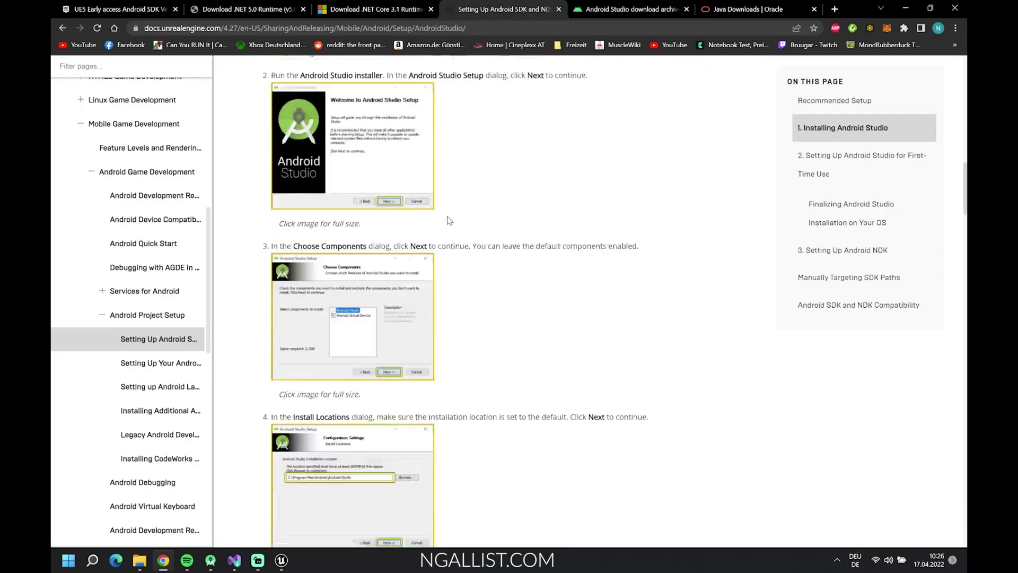
scroll(409, 218, "up", 2)
scroll(399, 213, "down", 2)
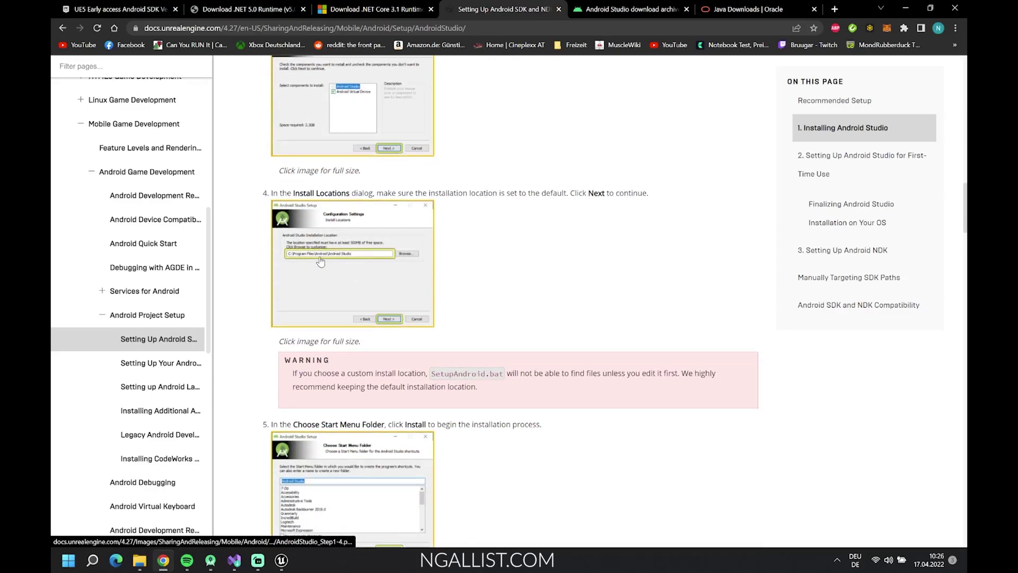
scroll(368, 258, "down", 1)
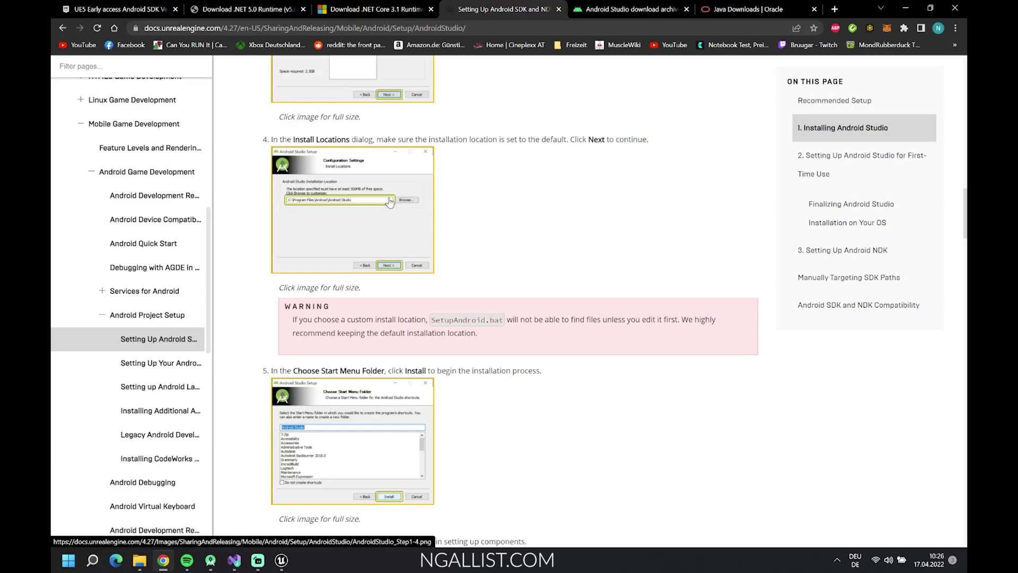
scroll(390, 201, "down", 1)
scroll(396, 181, "down", 4)
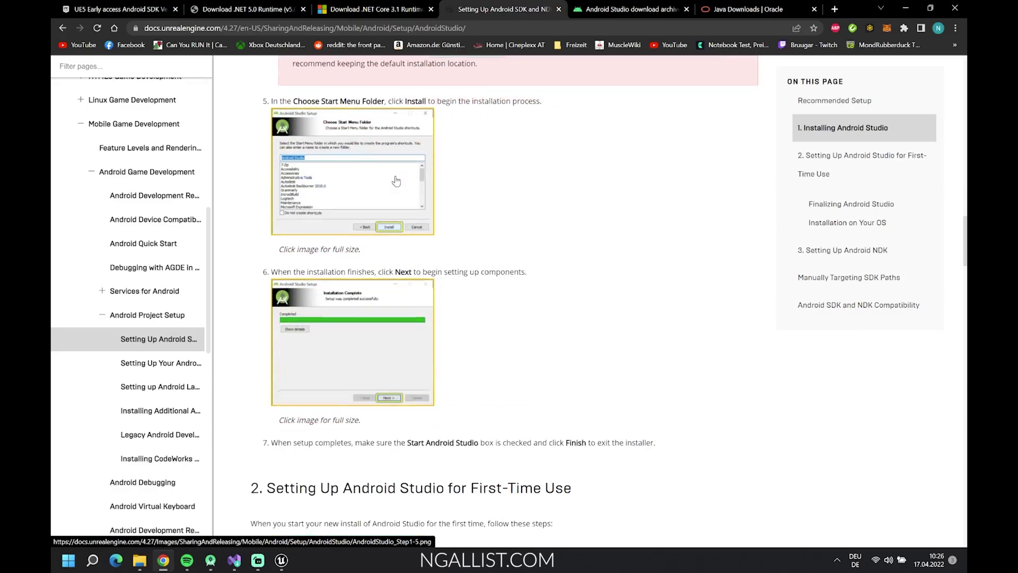
scroll(396, 181, "down", 2)
scroll(396, 181, "down", 12)
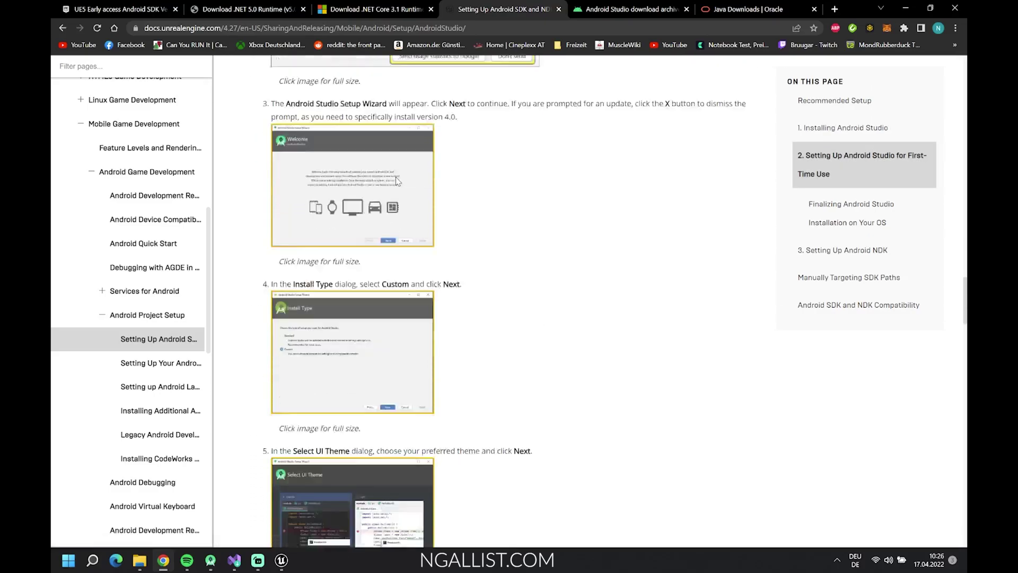
scroll(397, 181, "down", 4)
left_click(748, 9)
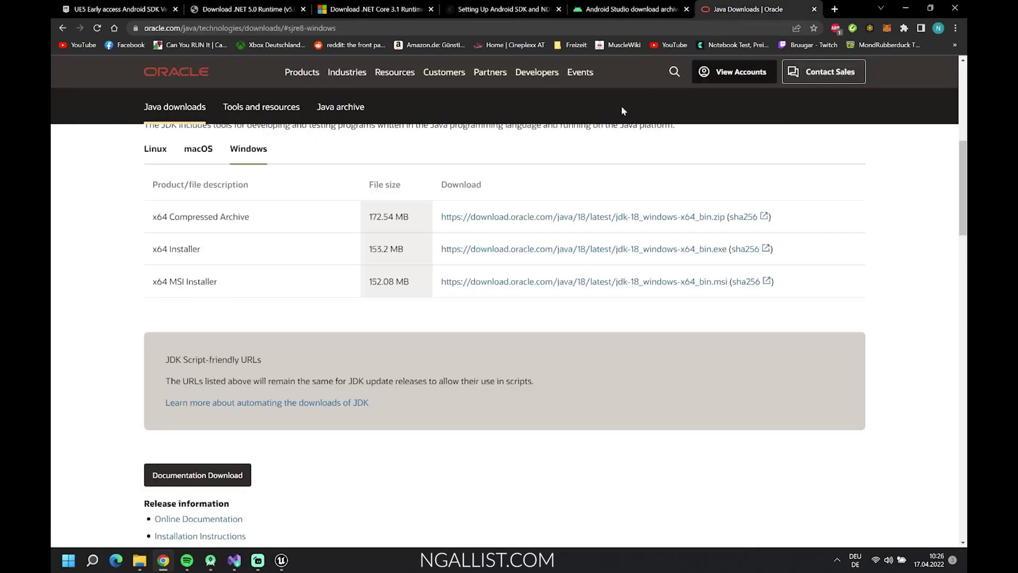
Look over the Server JRE 8 downloads for Linux and then for Windows
scroll(431, 187, "up", 6)
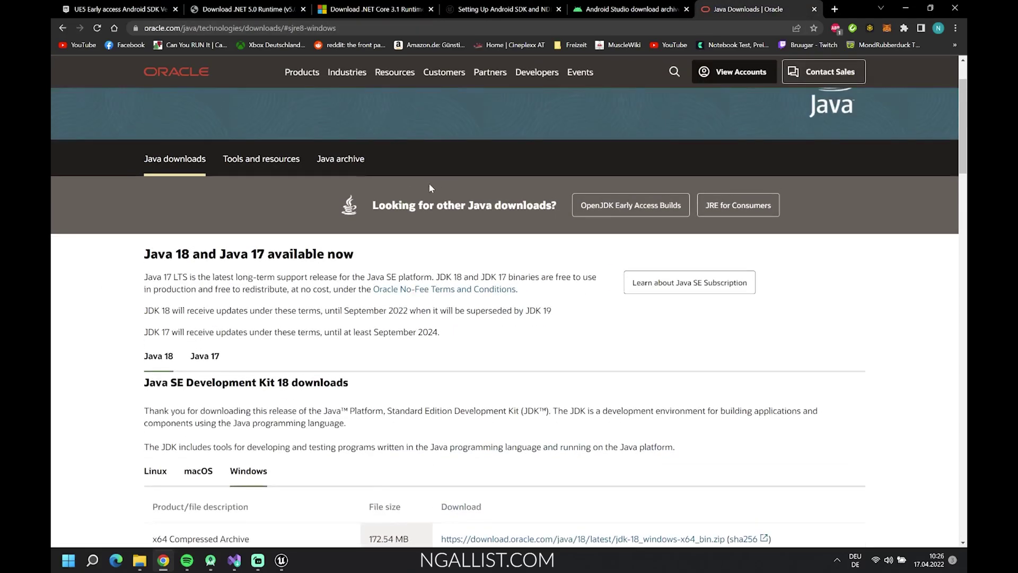
scroll(267, 271, "down", 4)
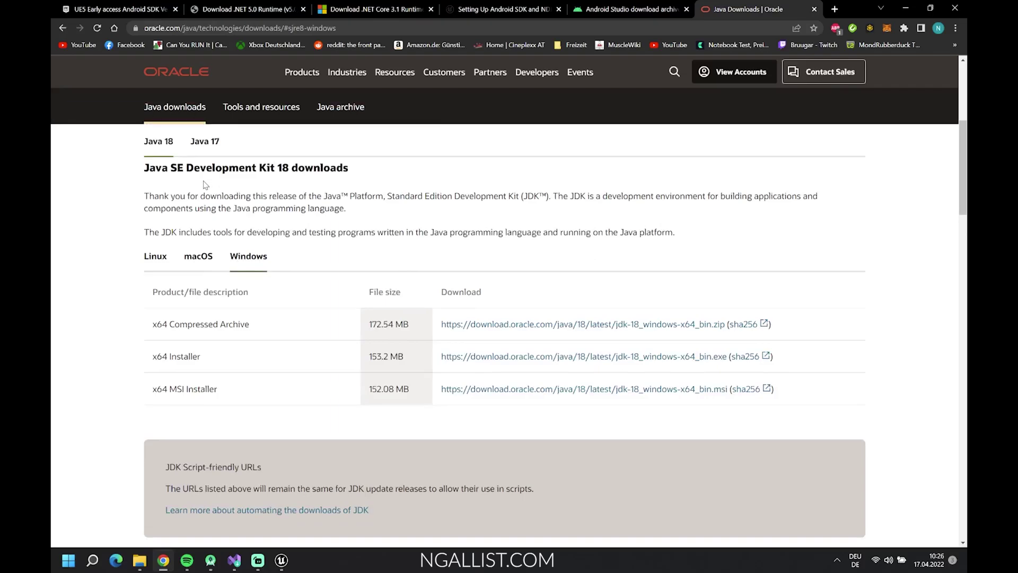
scroll(332, 227, "down", 11)
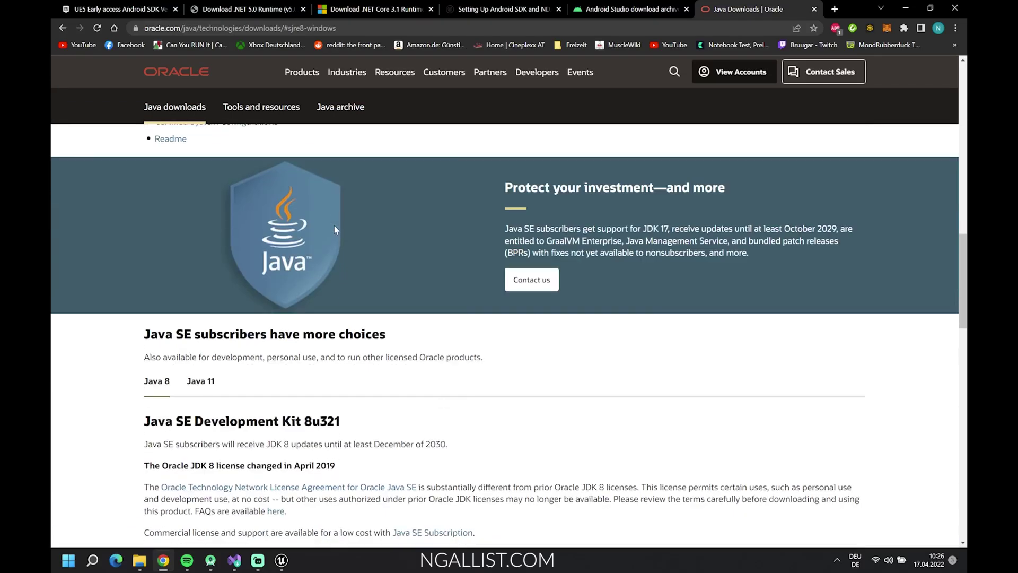
scroll(334, 227, "down", 12)
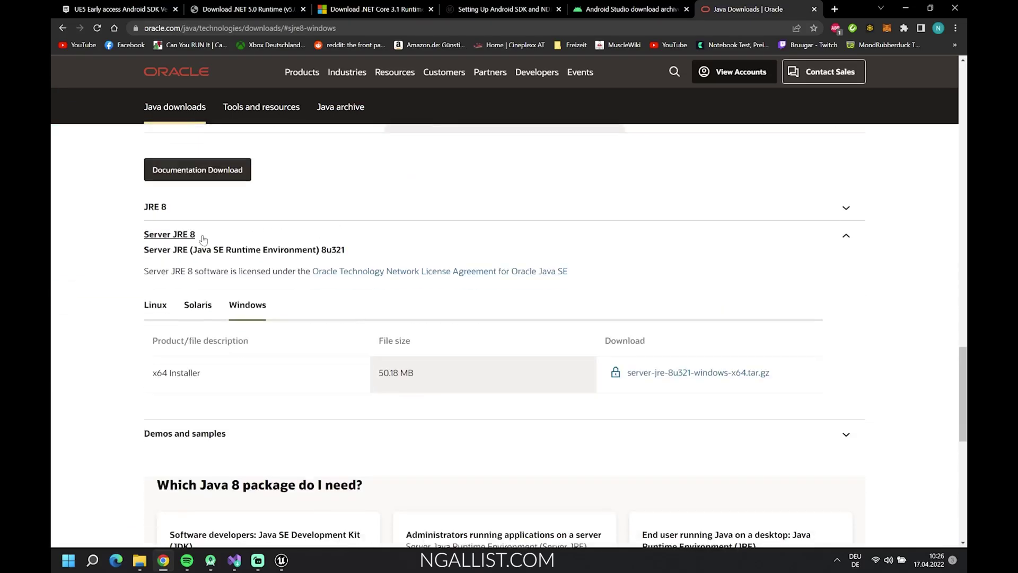
left_click(155, 305)
scroll(164, 313, "down", 10)
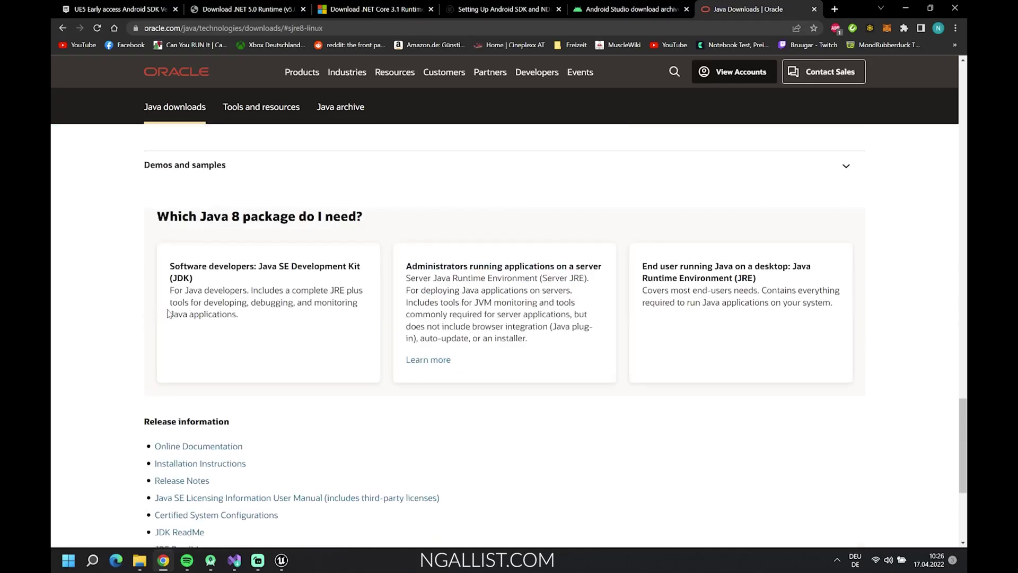
scroll(254, 329, "up", 8)
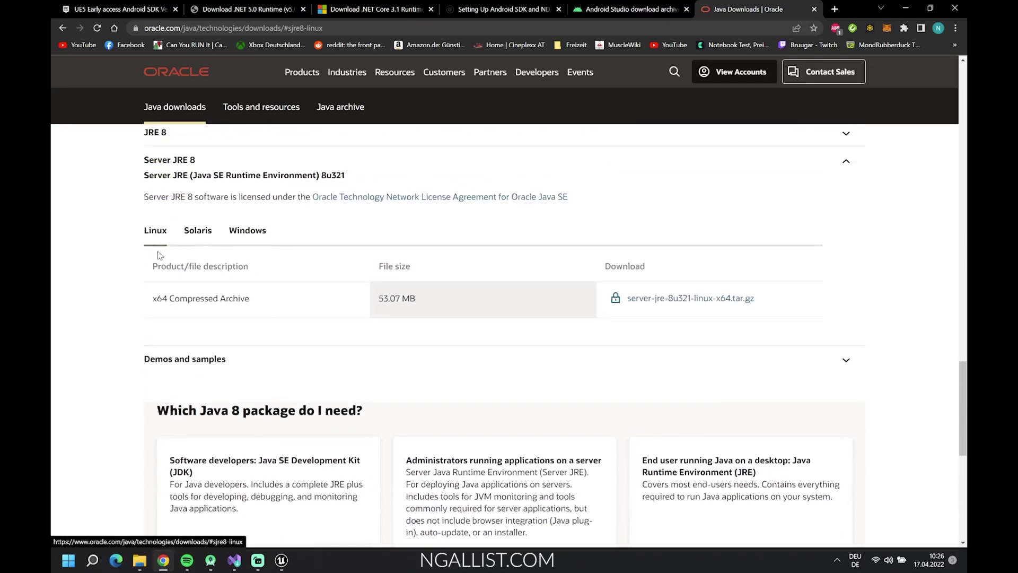
left_click(248, 229)
scroll(467, 336, "down", 4)
scroll(466, 336, "up", 8)
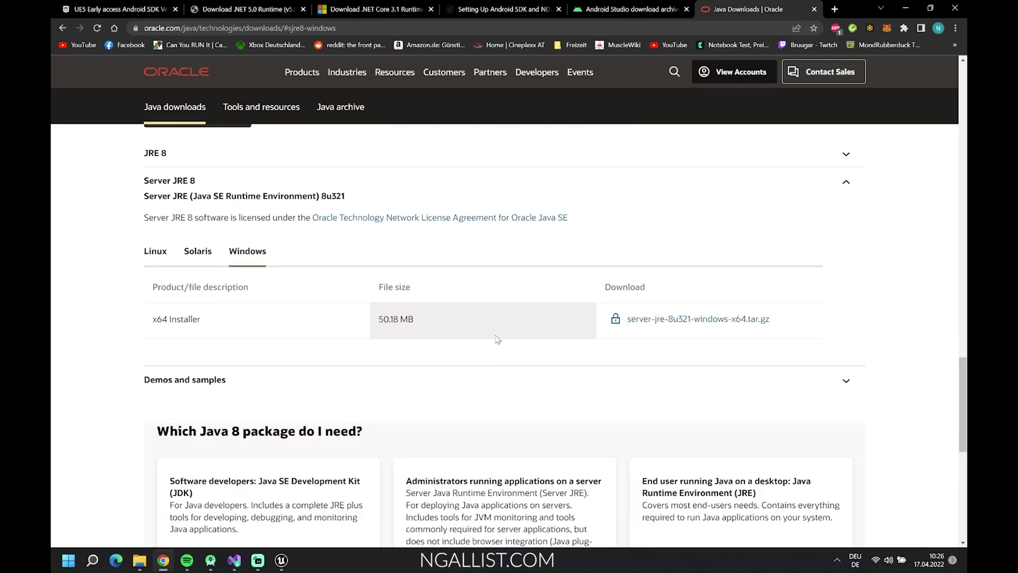
scroll(396, 325, "up", 6)
scroll(341, 312, "up", 15)
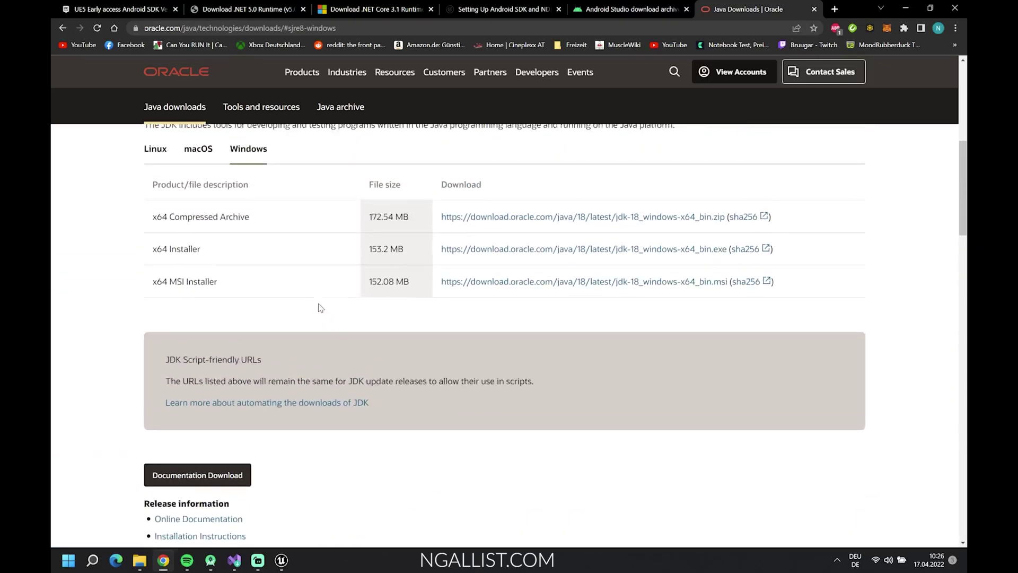
scroll(287, 307, "down", 1)
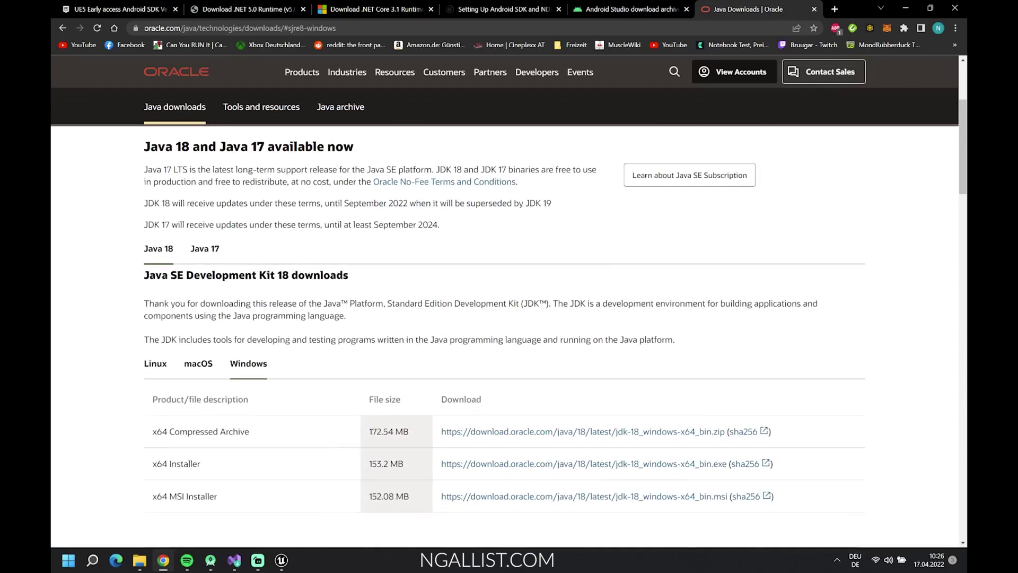
Show the Java SE Development Kit 18 downloads for Windows, listing the x64 installers
left_click(155, 364)
left_click(258, 374)
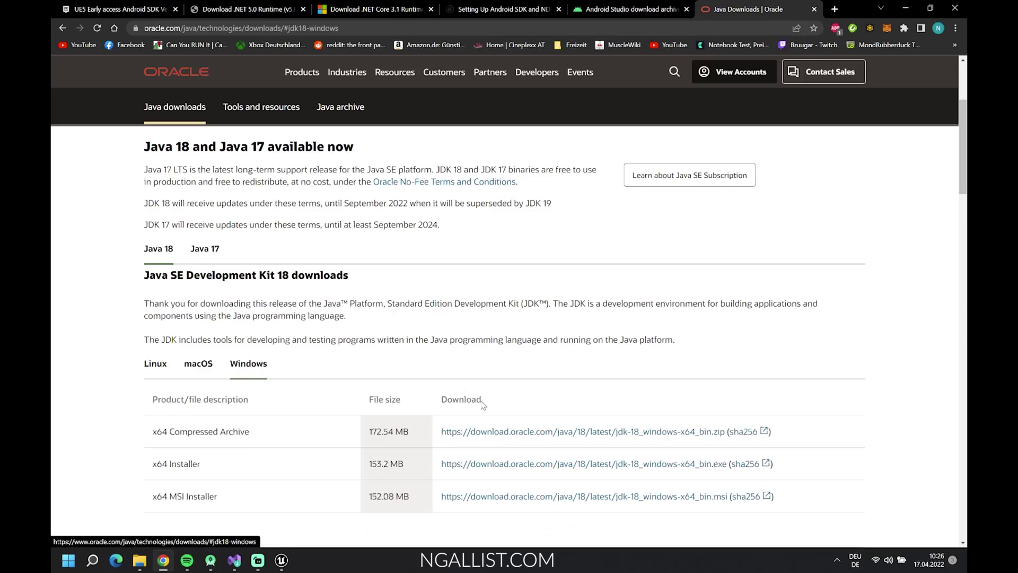
left_click(156, 363)
left_click(248, 364)
scroll(371, 447, "down", 1)
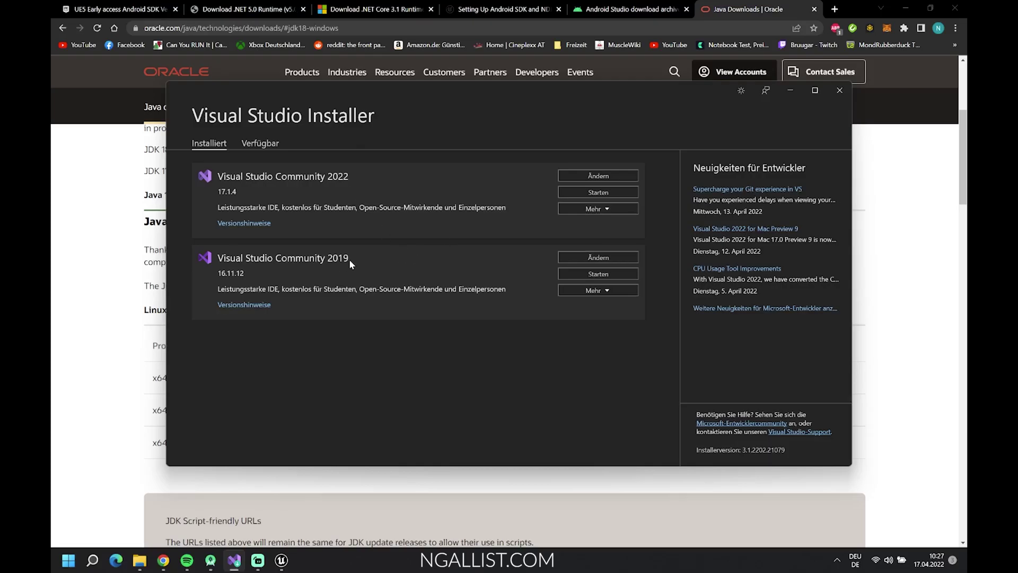
Search 'visual studio installer 201' and glance at the Visual Studio Older Downloads page
left_click(835, 10)
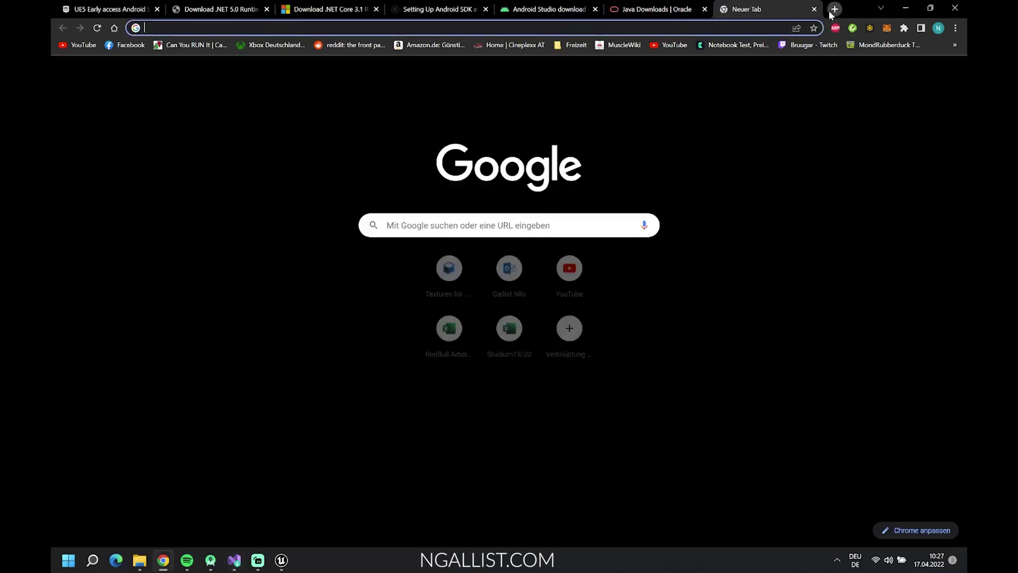
type("visual studio ")
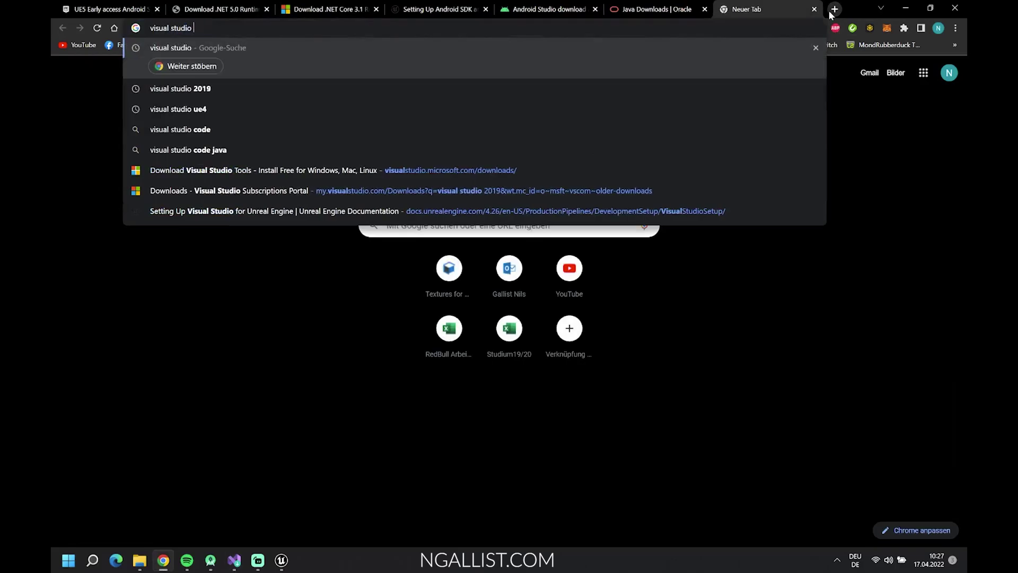
type("installer 201")
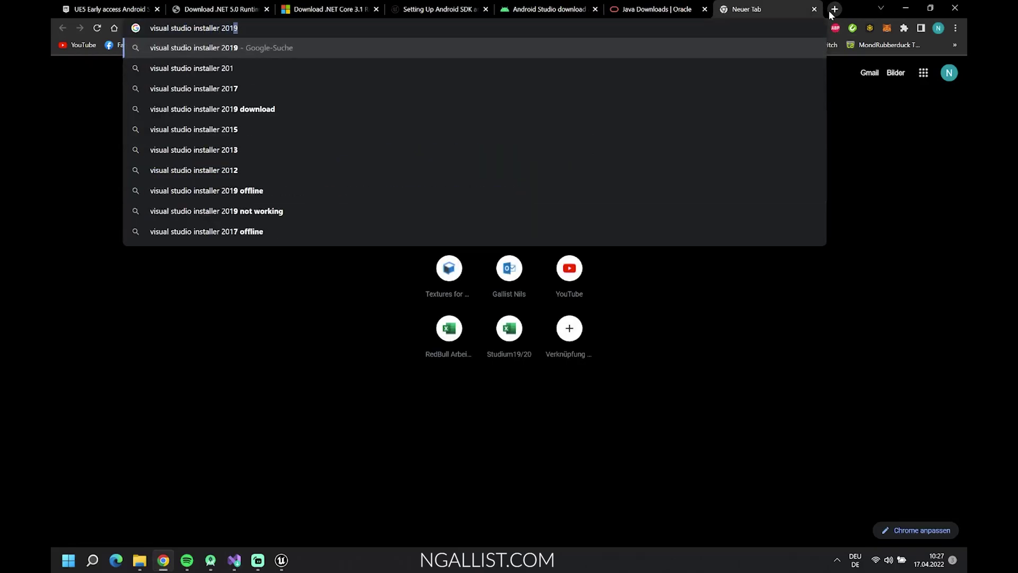
key("Return")
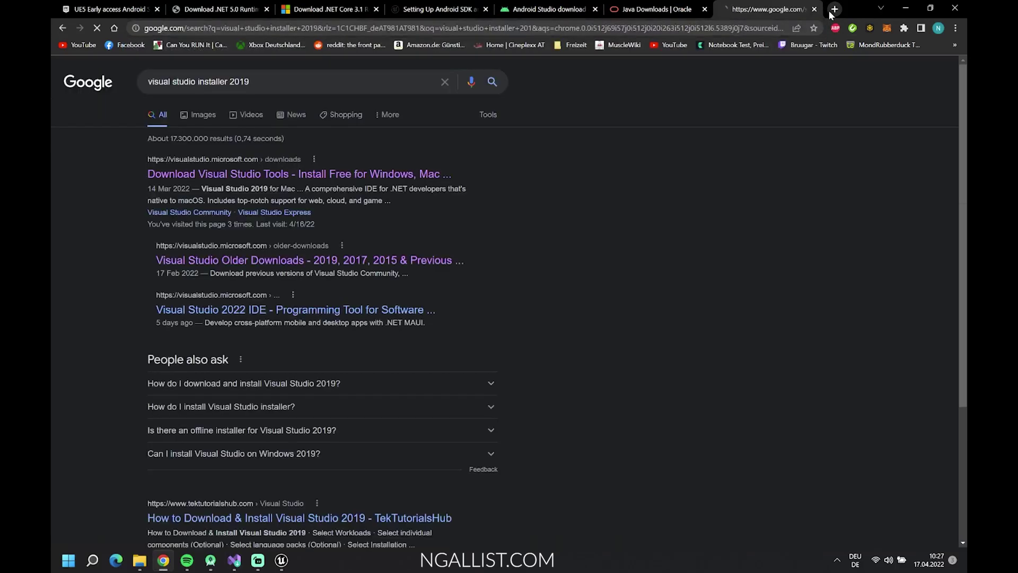
left_click(333, 262)
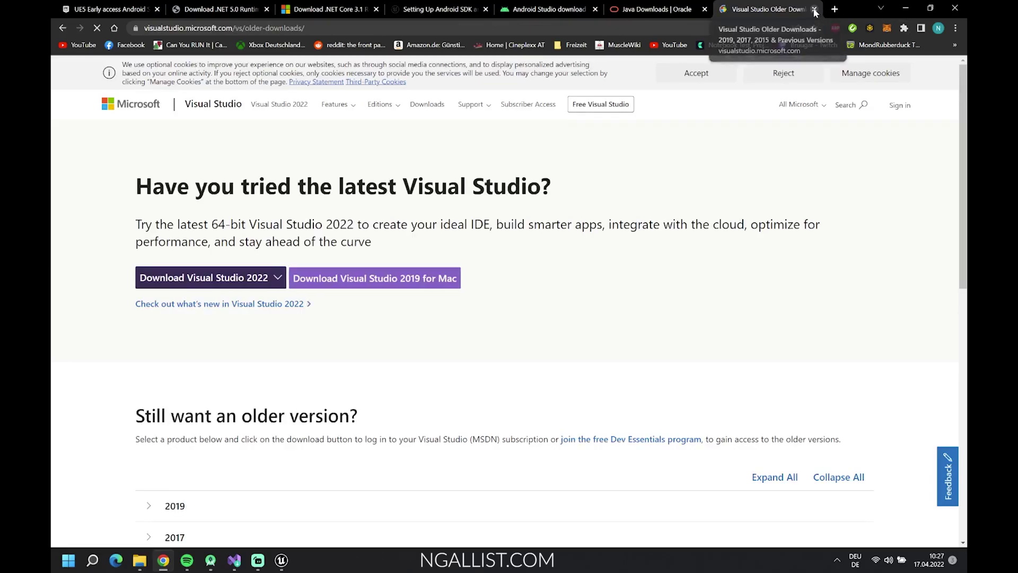
left_click(814, 10)
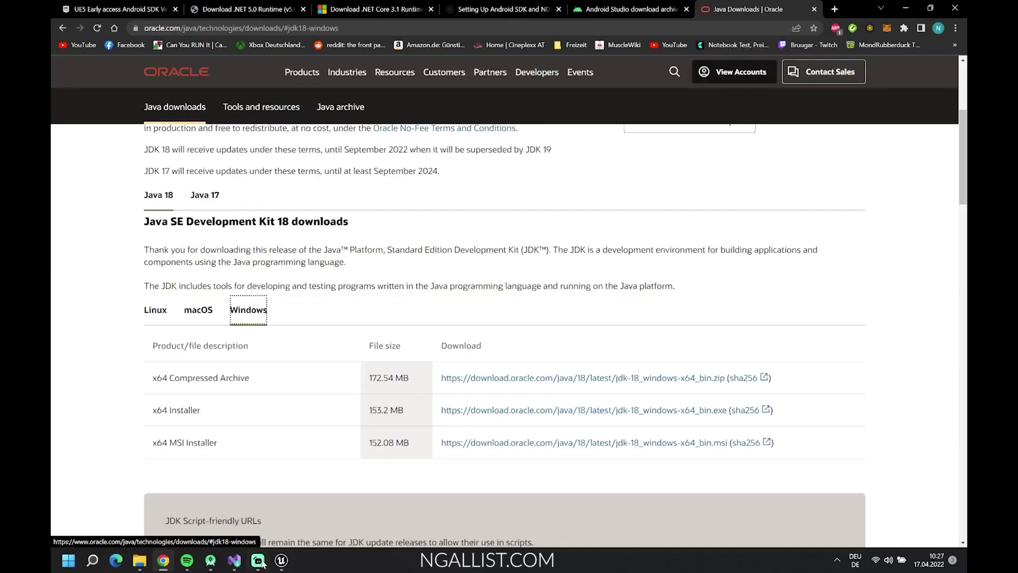
Confirm VS Community 2019 has Mobile and Game development with C++ ticked, closing without changes
left_click(234, 560)
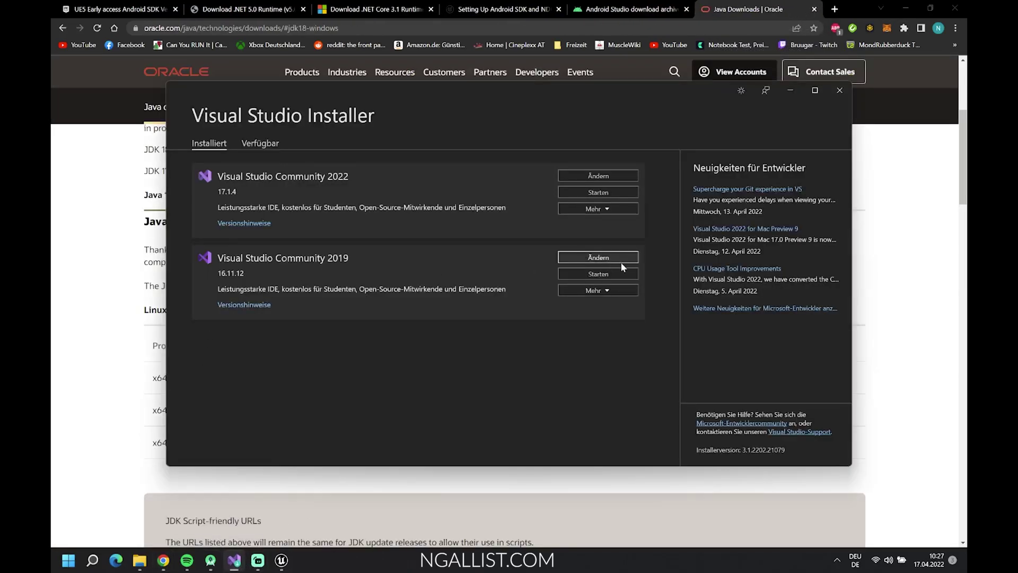
left_click(599, 258)
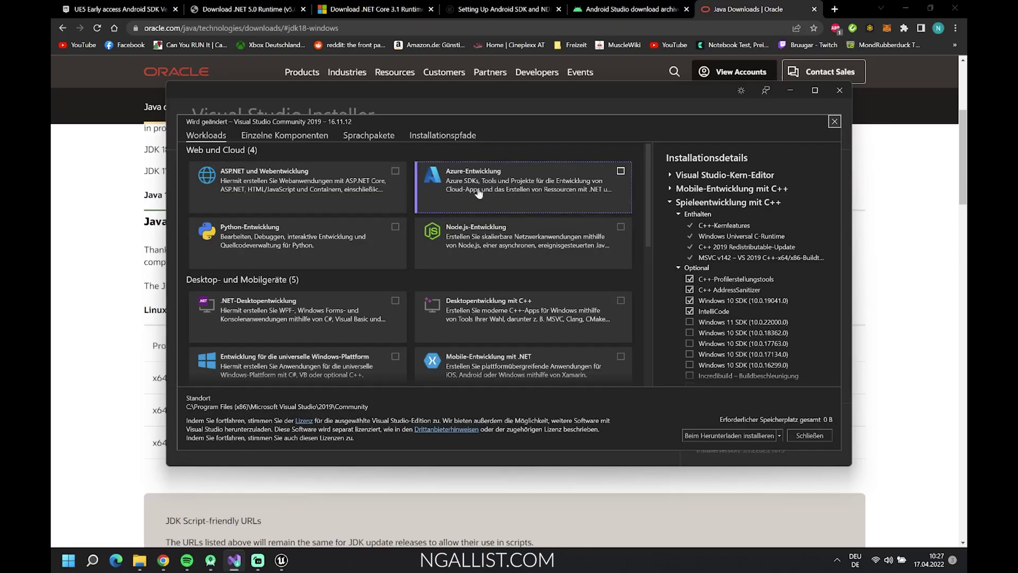
left_click_drag(651, 213, 652, 298)
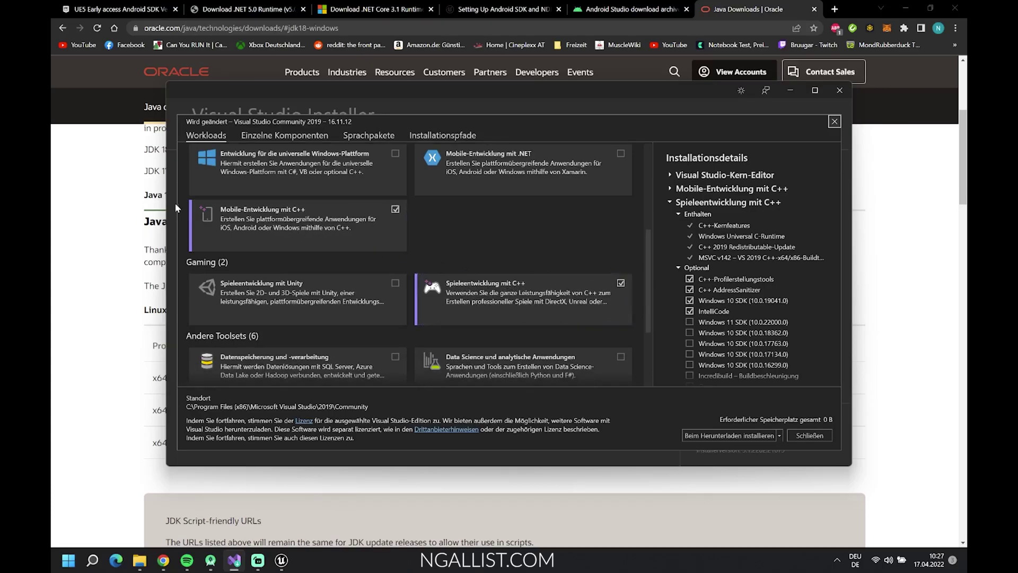
scroll(715, 262, "down", 2)
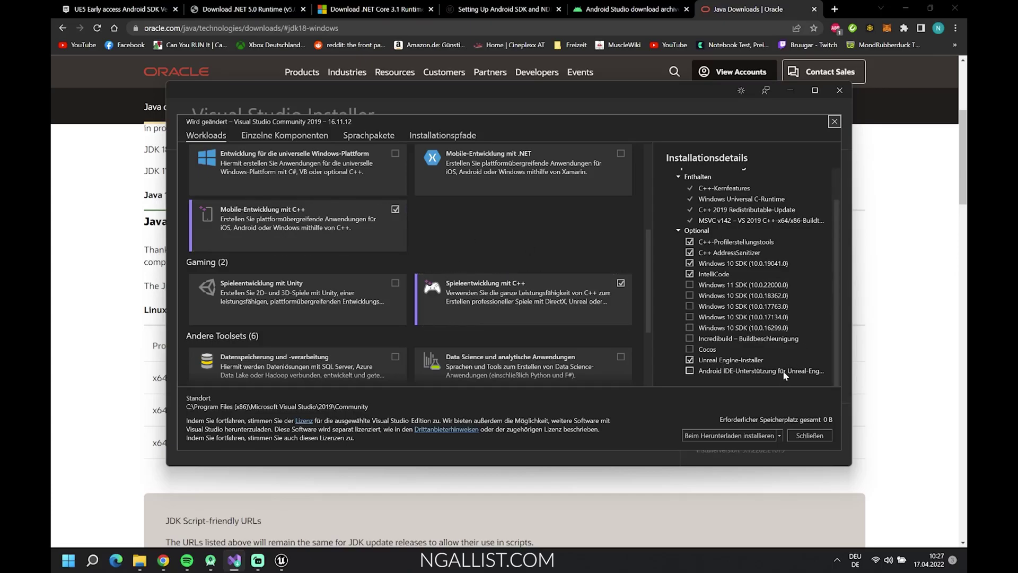
left_click(833, 122)
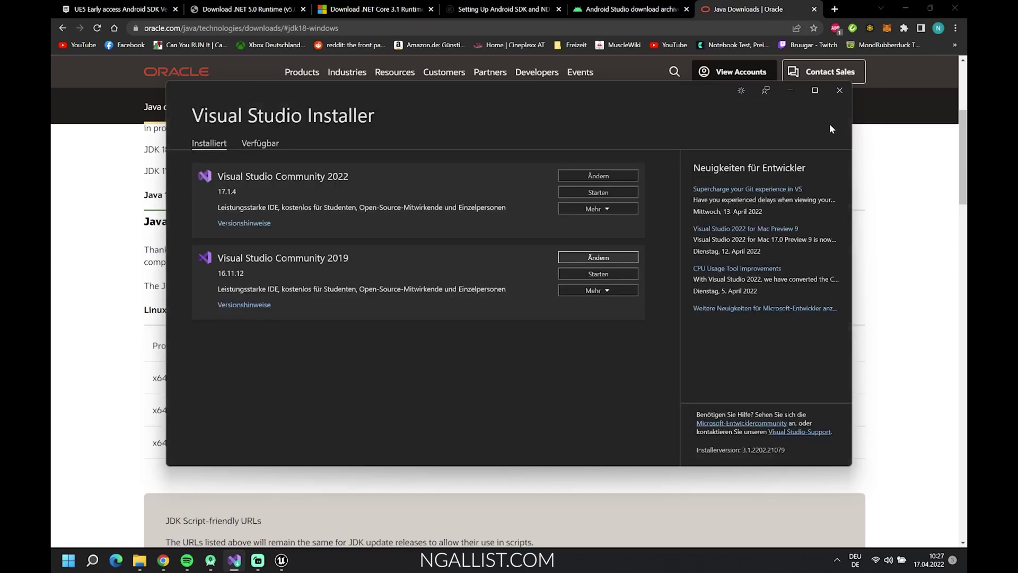
Minimize Visual Studio Installer and show the .NET Core 3.1 Runtime download page
left_click(631, 7)
left_click(210, 563)
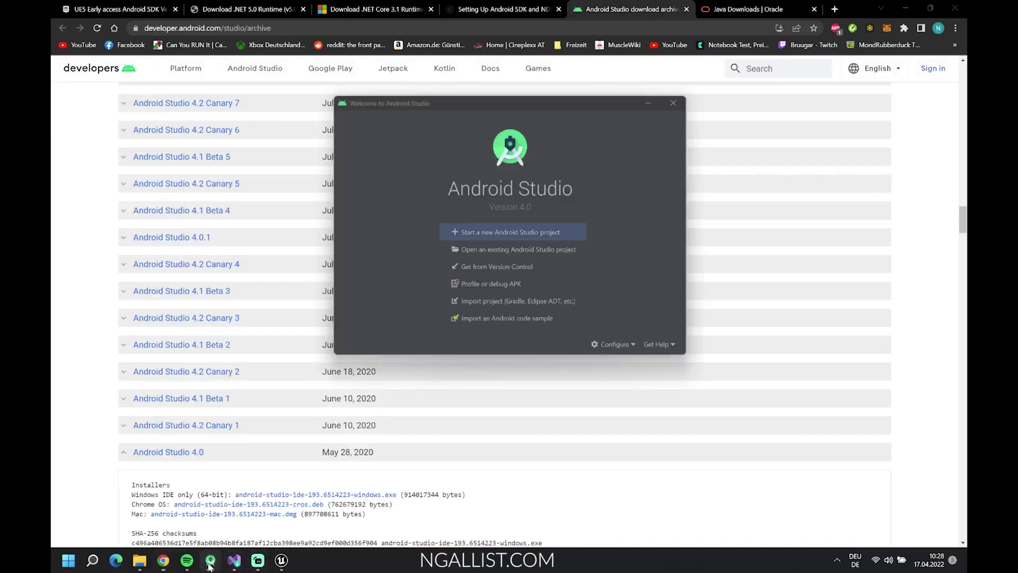
left_click(739, 10)
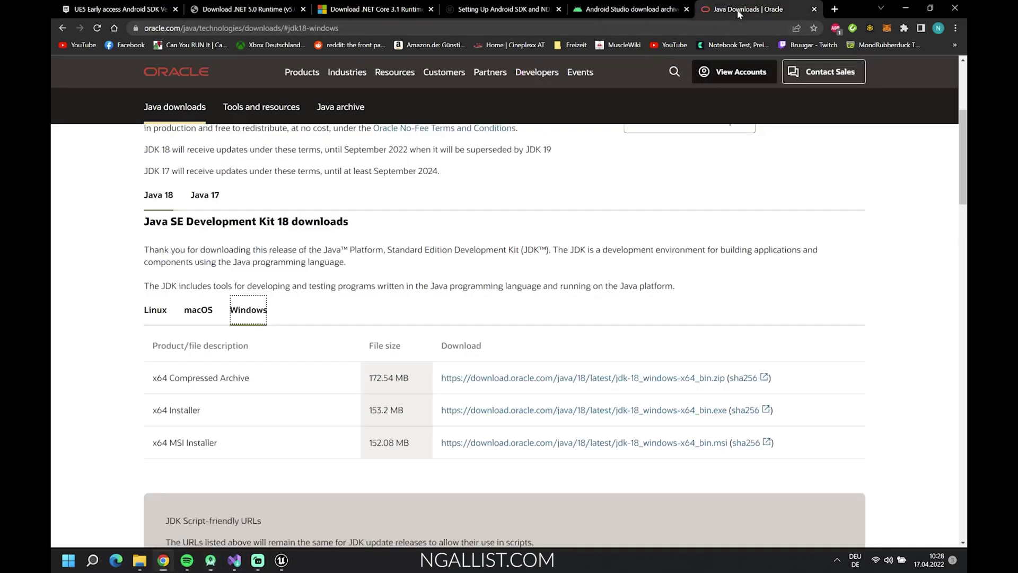
left_click(234, 560)
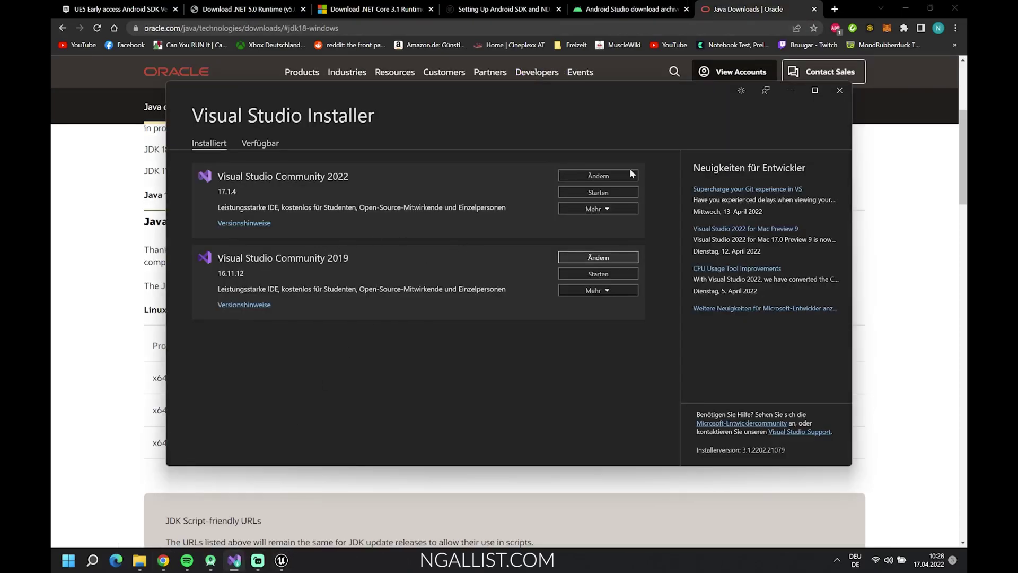
left_click(790, 90)
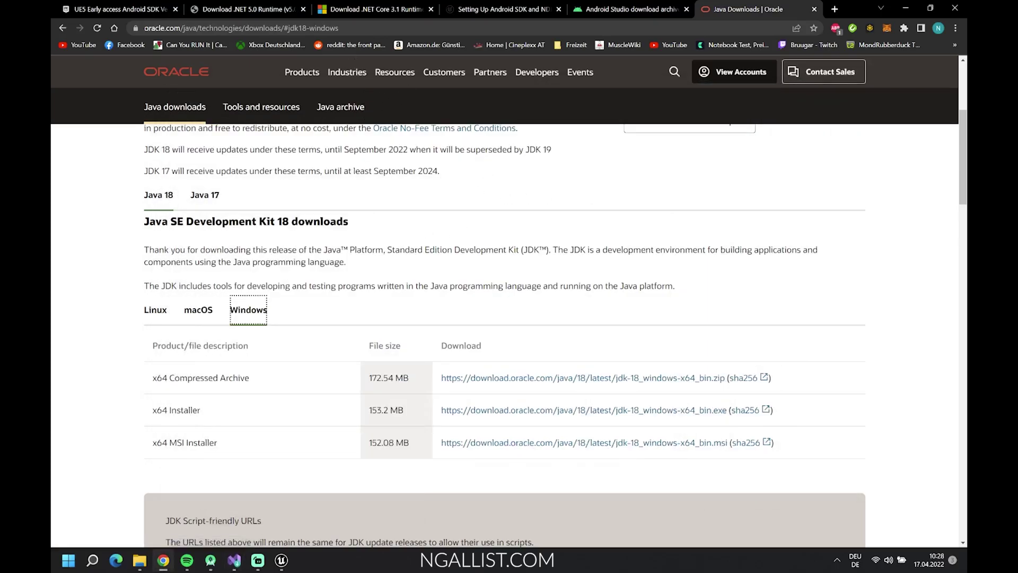
left_click(383, 11)
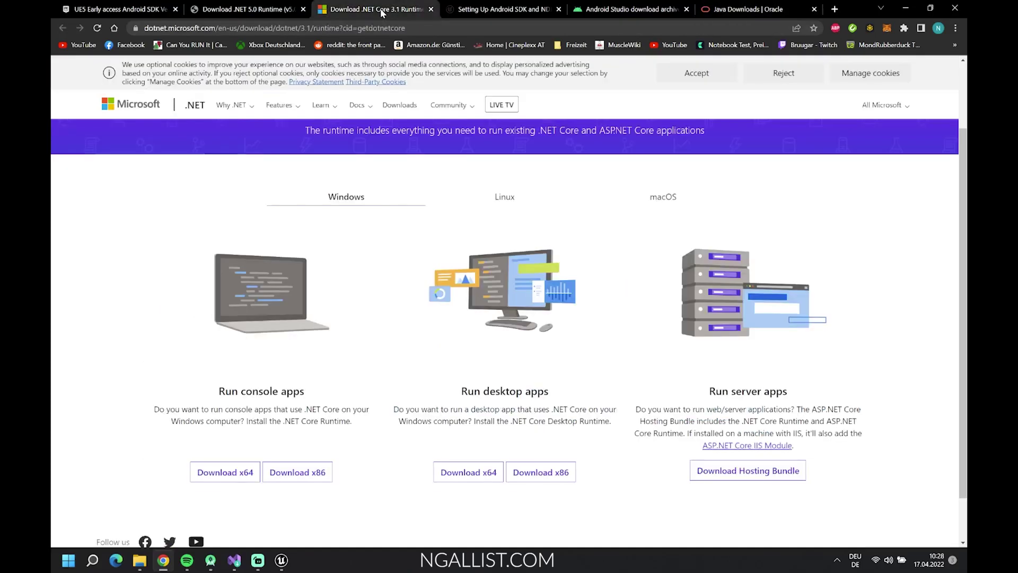
Compare the .NET 5.0 Runtime and .NET Core 3.1 Runtime download pages
left_click(259, 10)
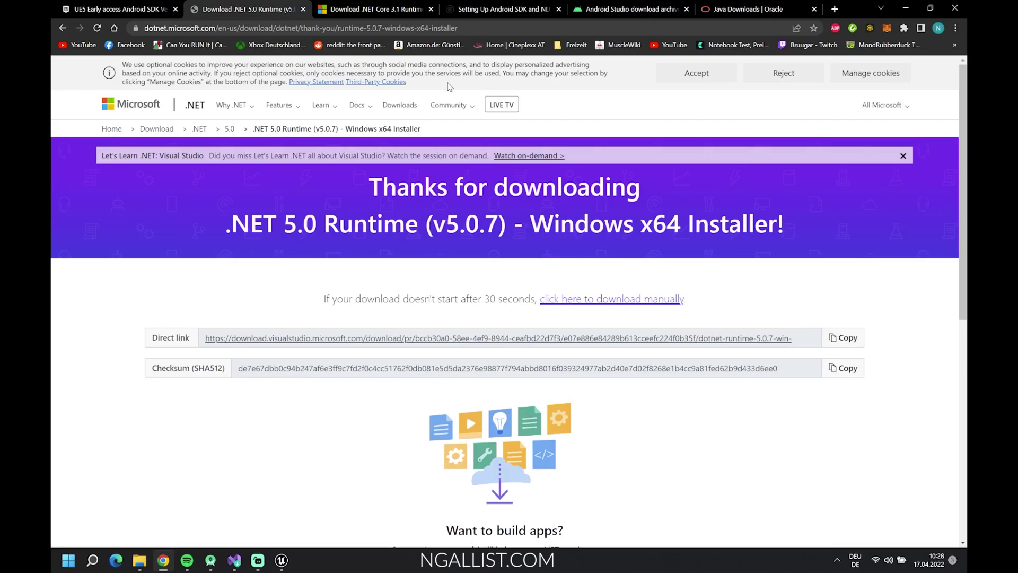
left_click(383, 11)
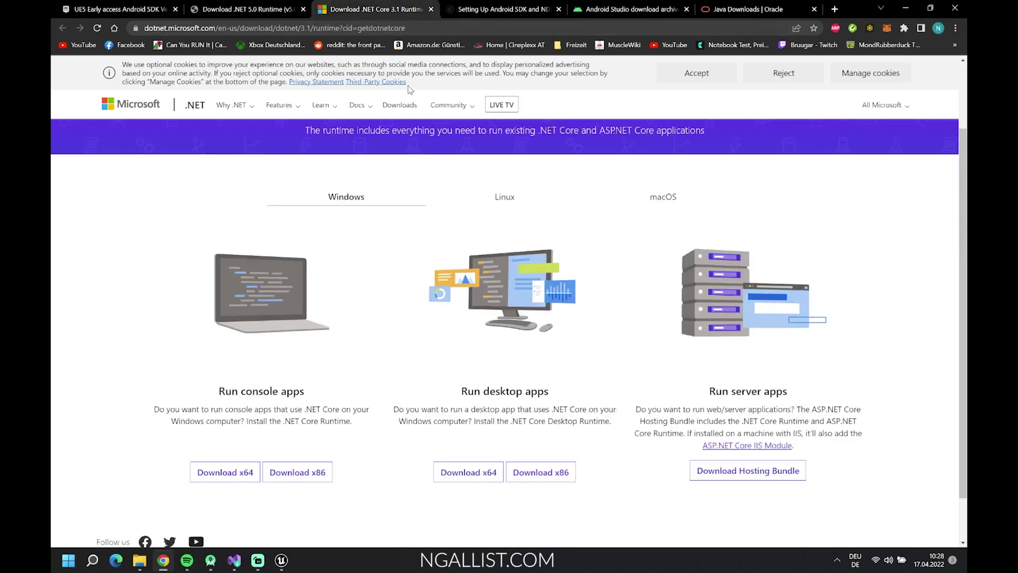
scroll(471, 314, "down", 1)
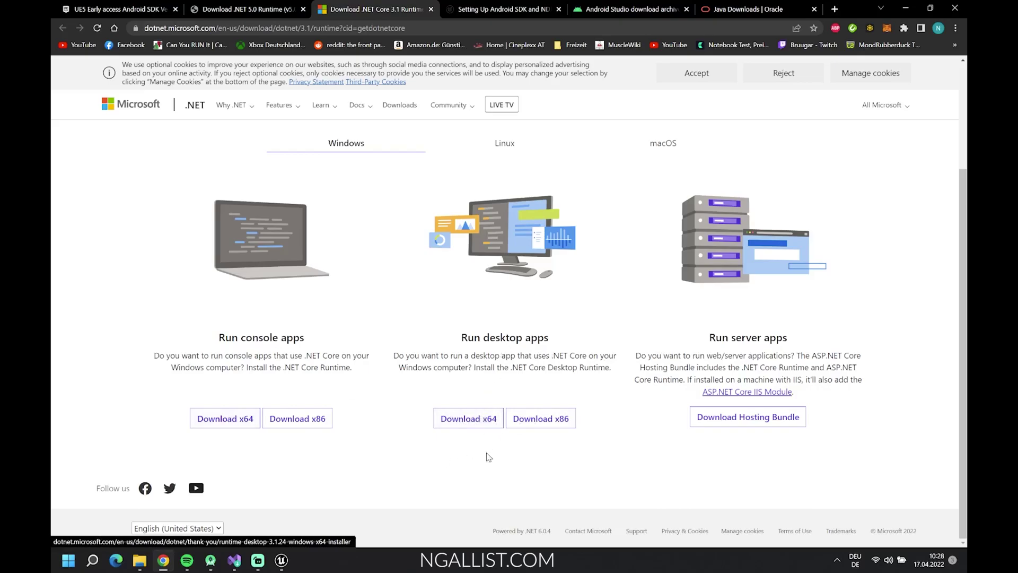
left_click(259, 11)
left_click(395, 12)
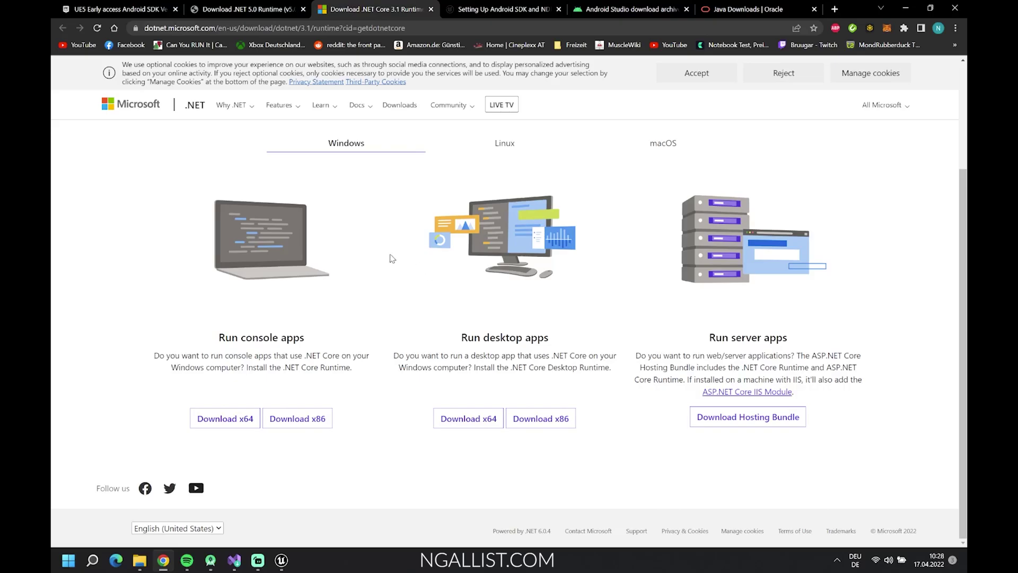
left_click(277, 13)
left_click(388, 14)
Return to the .NET 5.0 Runtime (v5.0.7) x64 download, then bring up Android Studio's welcome window
left_click(637, 10)
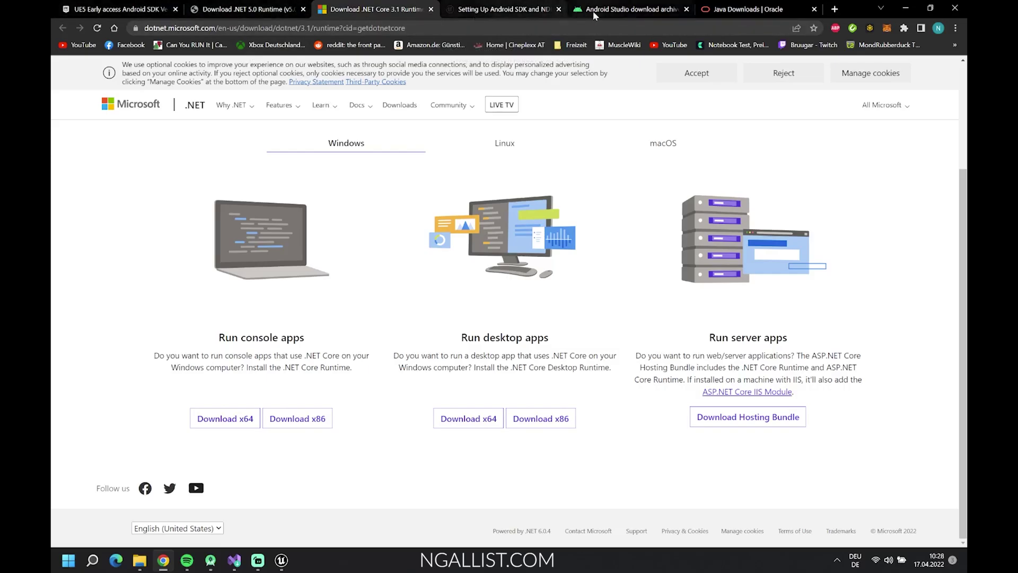
left_click(737, 9)
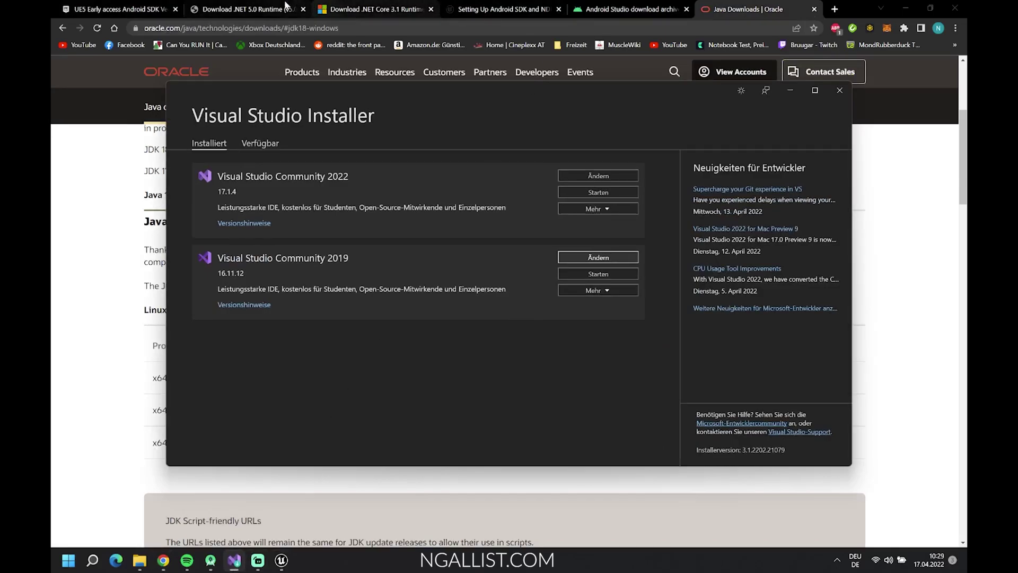
left_click(286, 5)
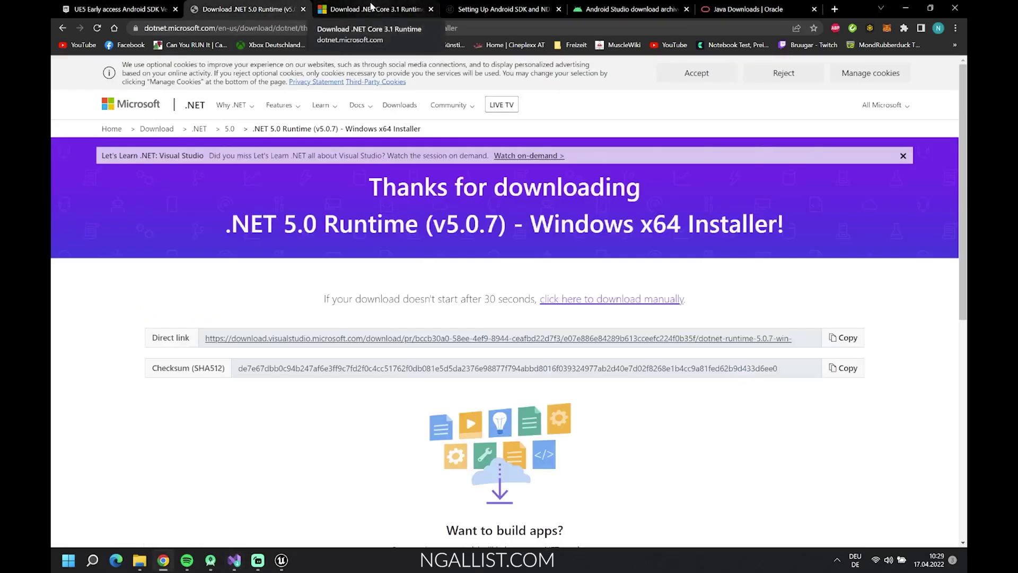
mouse_move(287, 569)
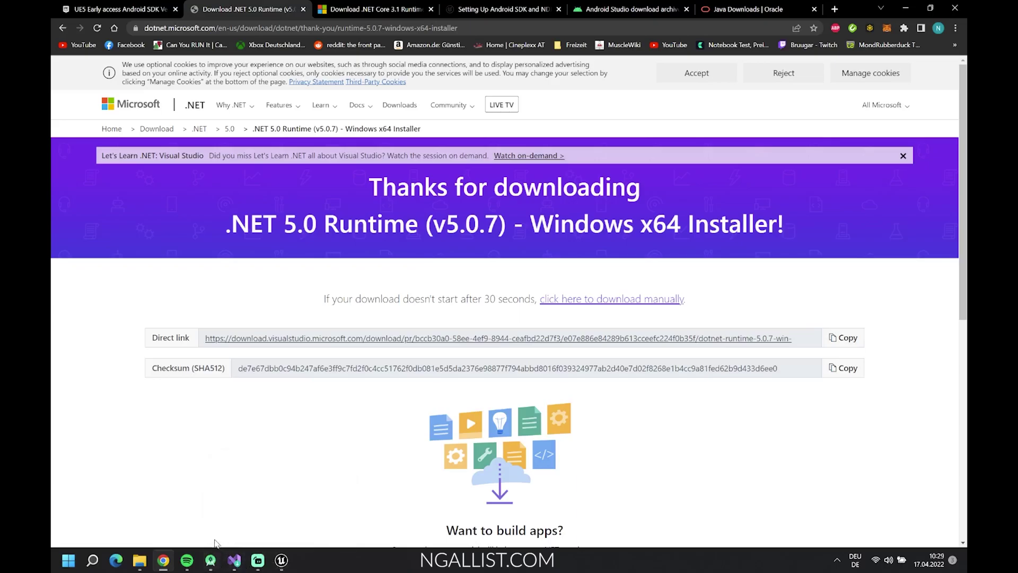
left_click(211, 560)
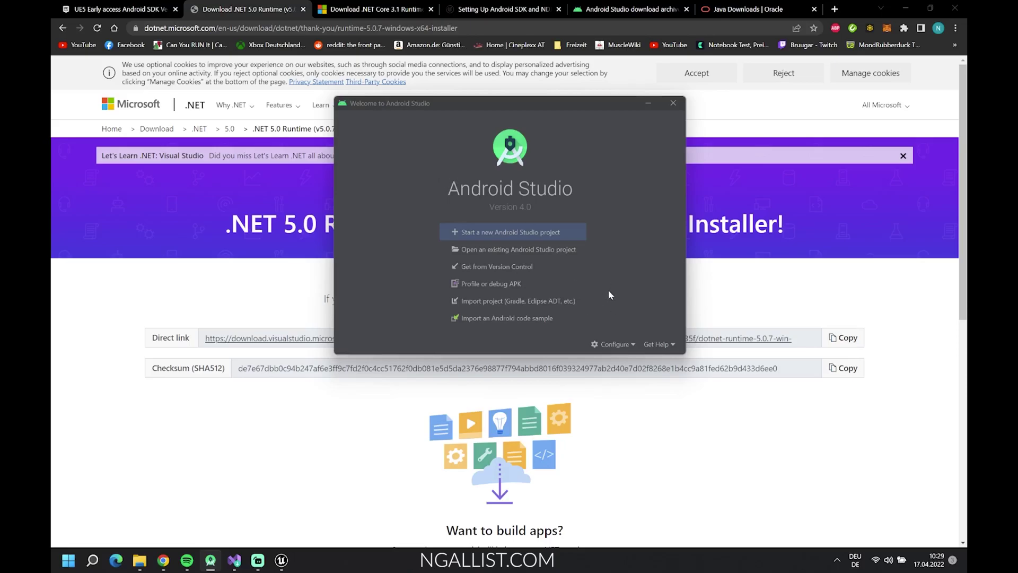
Open the SDK Manager from Android Studio's Configure menu and view the SDK Tools list
left_click(615, 344)
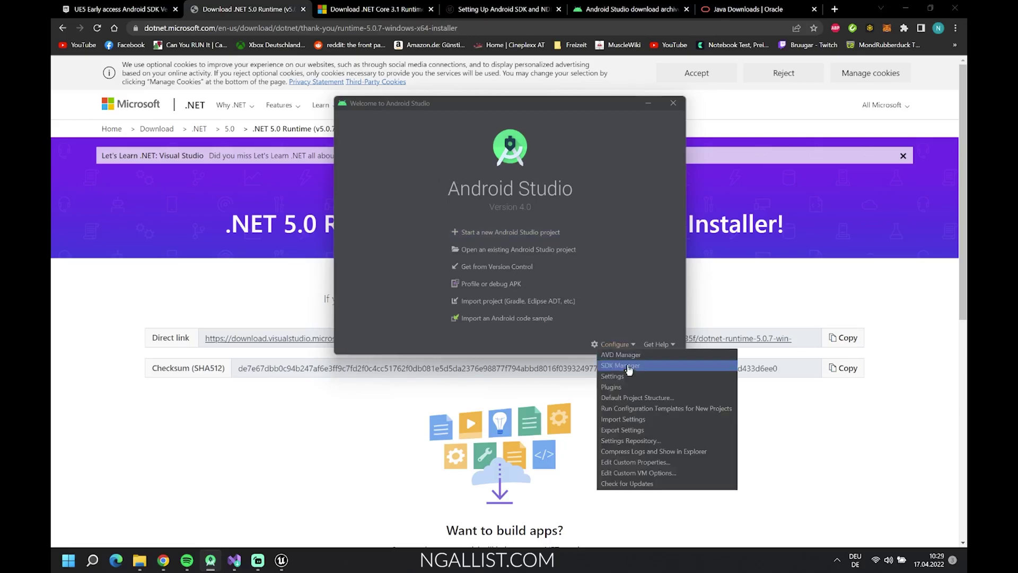
left_click(626, 355)
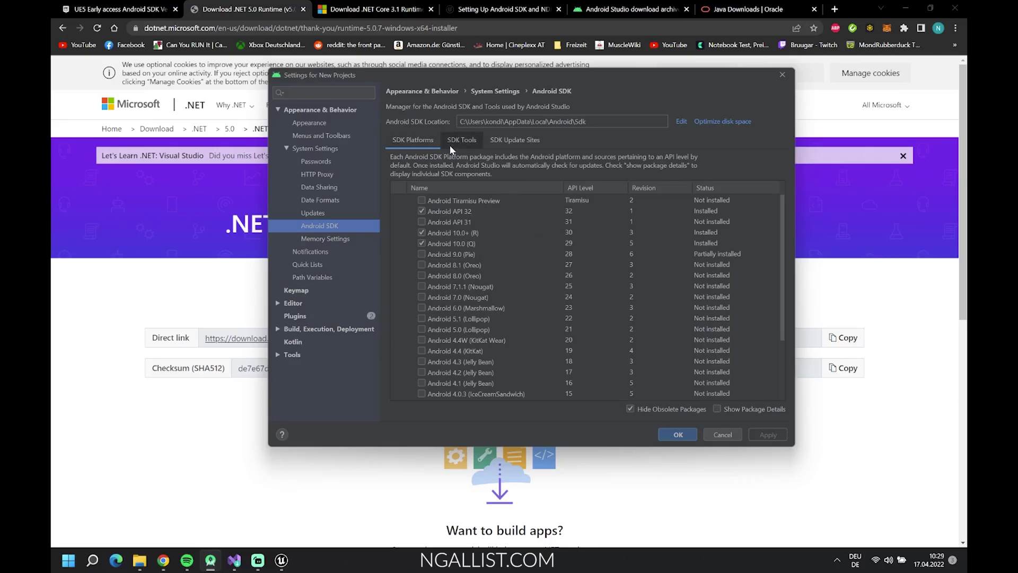
left_click(783, 74)
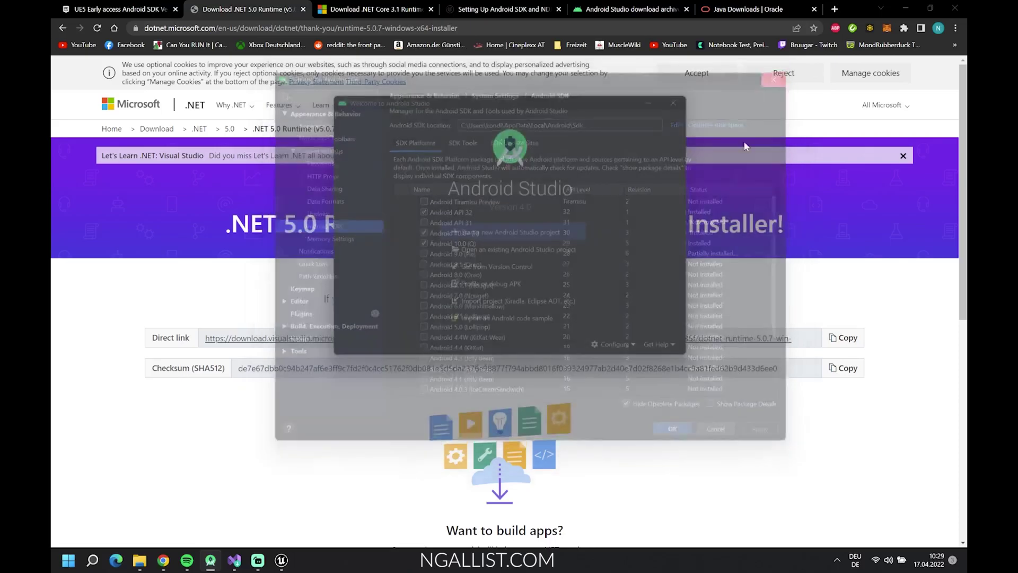
left_click(614, 344)
left_click(616, 374)
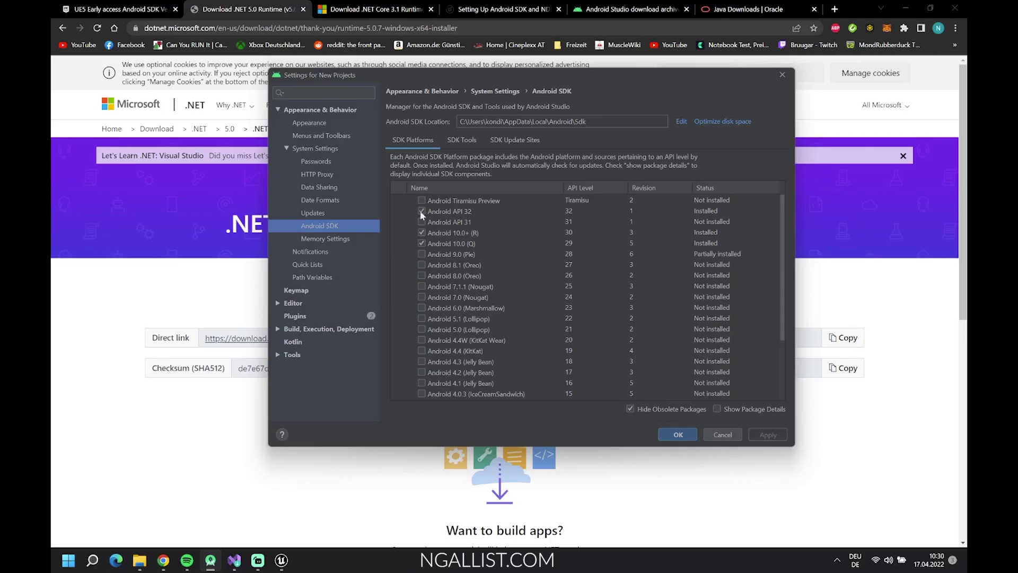
left_click(457, 138)
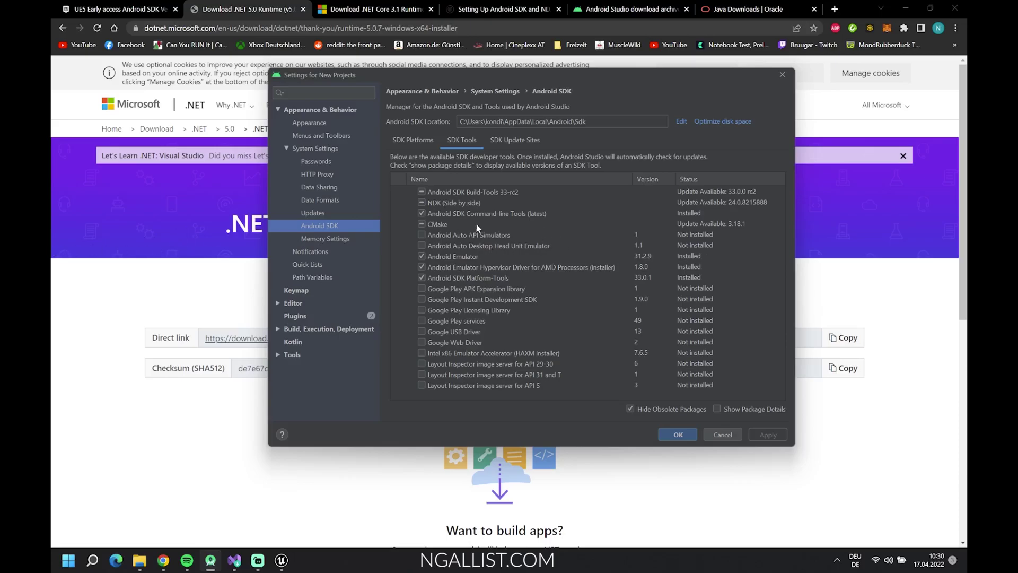
Show package details and confirm NDK (Side by side) 21.1.6352462 is installed
left_click(718, 408)
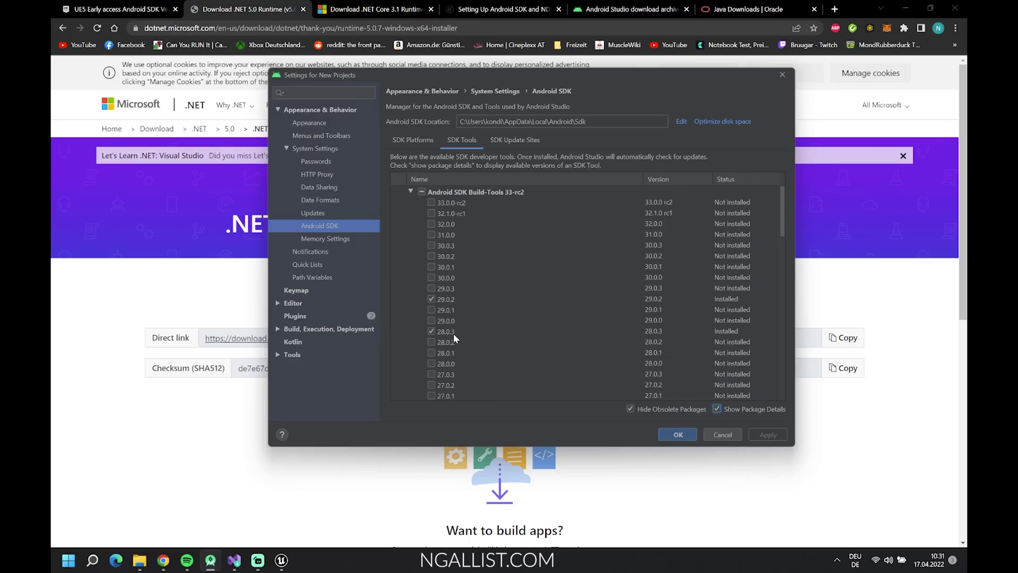
scroll(702, 286, "down", 7)
scroll(550, 298, "down", 3)
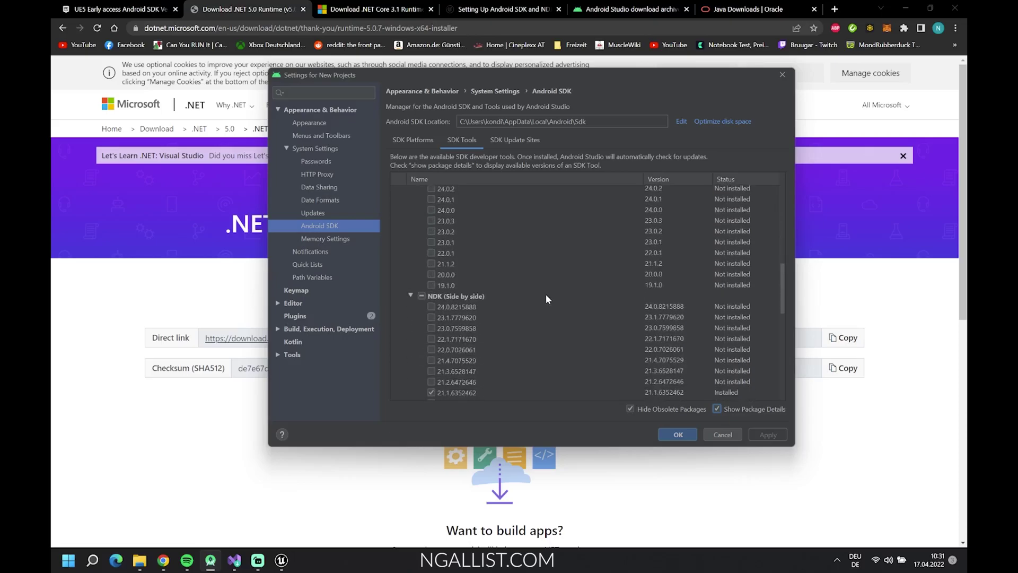
scroll(468, 325, "down", 2)
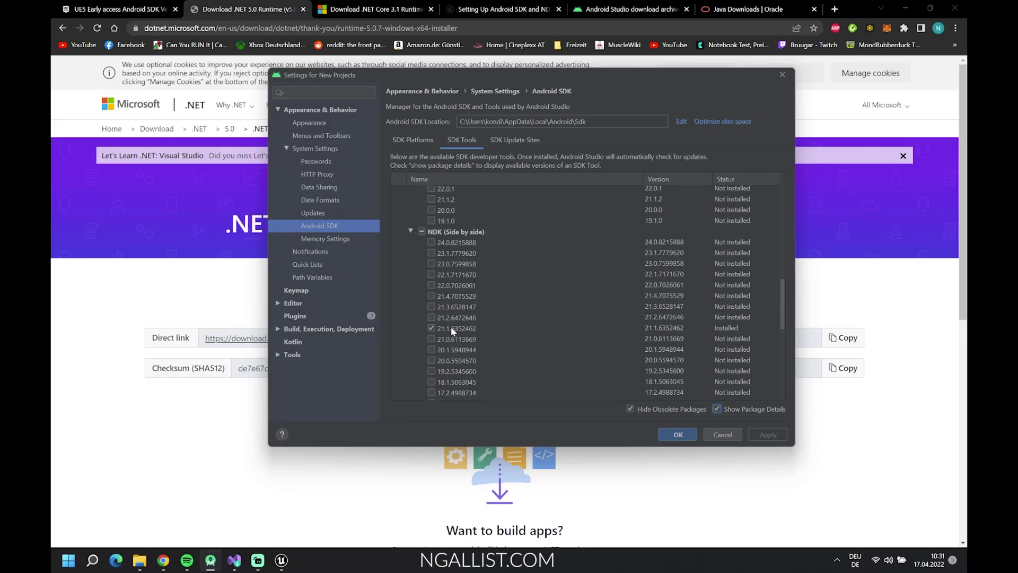
Scroll the Unreal guide to its '3. Setting Up Android NDK' section
left_click(504, 9)
scroll(646, 250, "down", 5)
scroll(646, 250, "down", 10)
left_click_drag(444, 236, 266, 228)
scroll(466, 260, "down", 3)
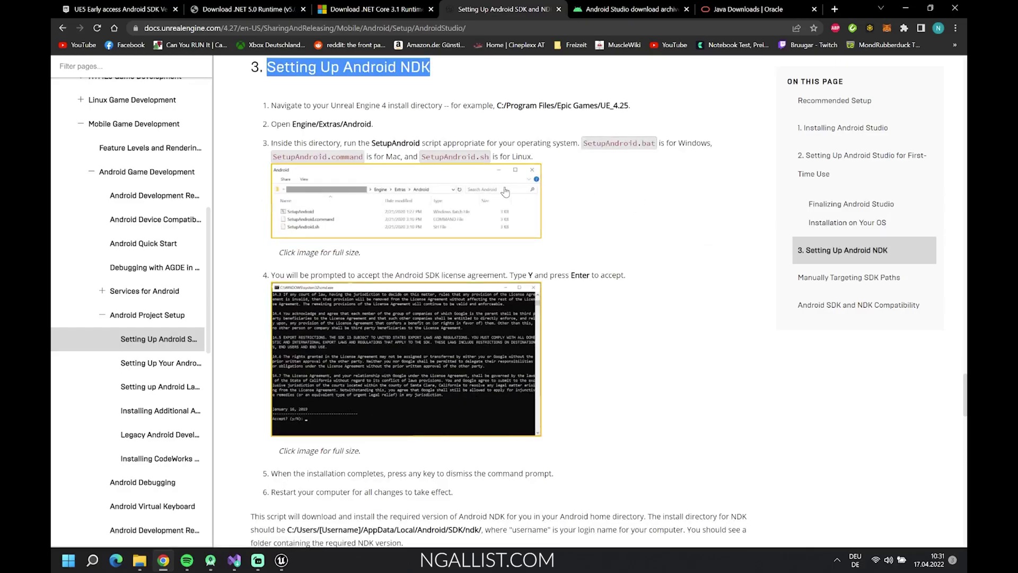
Read the guide's NDK note on repositories.cfg and lldb;3.1, then bring back Android Studio's SDK settings
scroll(600, 267, "down", 5)
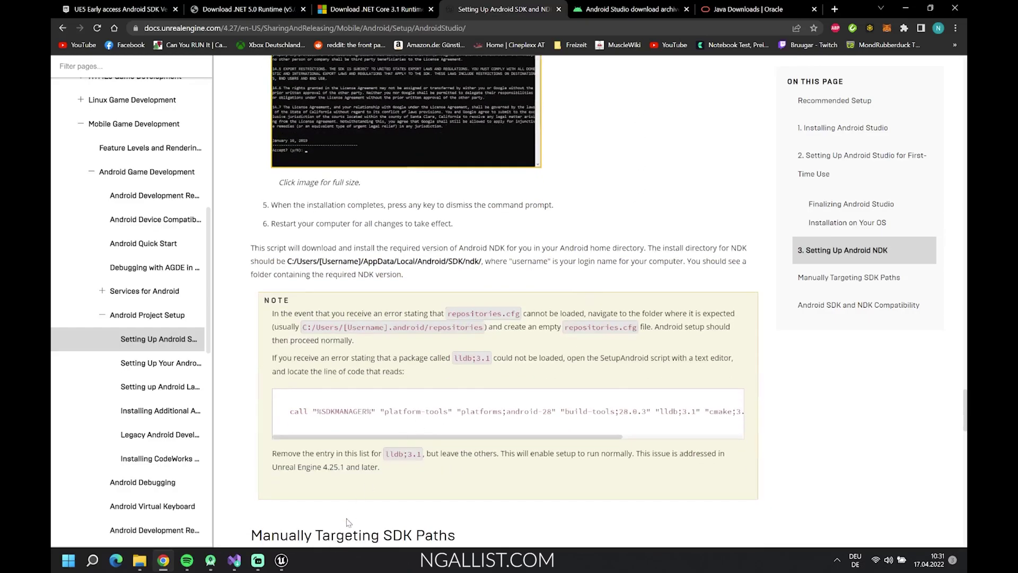
mouse_move(286, 565)
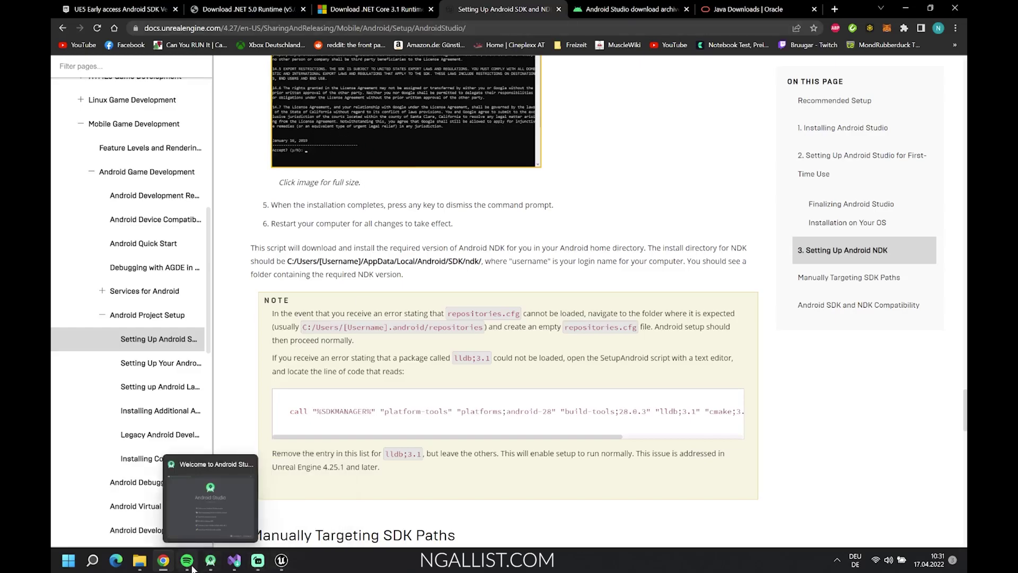
left_click(211, 561)
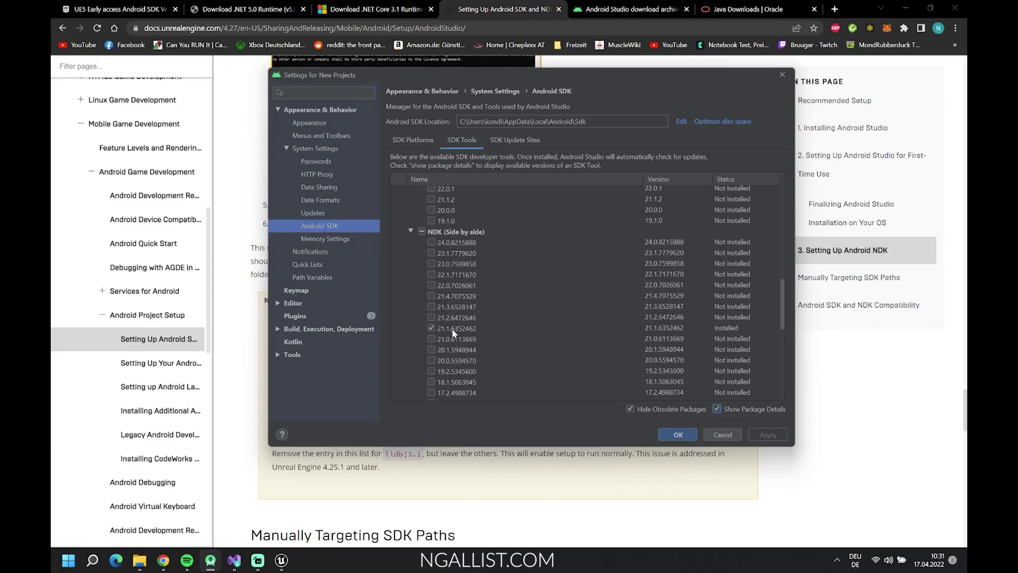
Inspect the Android SDK install location path and select its last folder name
scroll(448, 339, "up", 2)
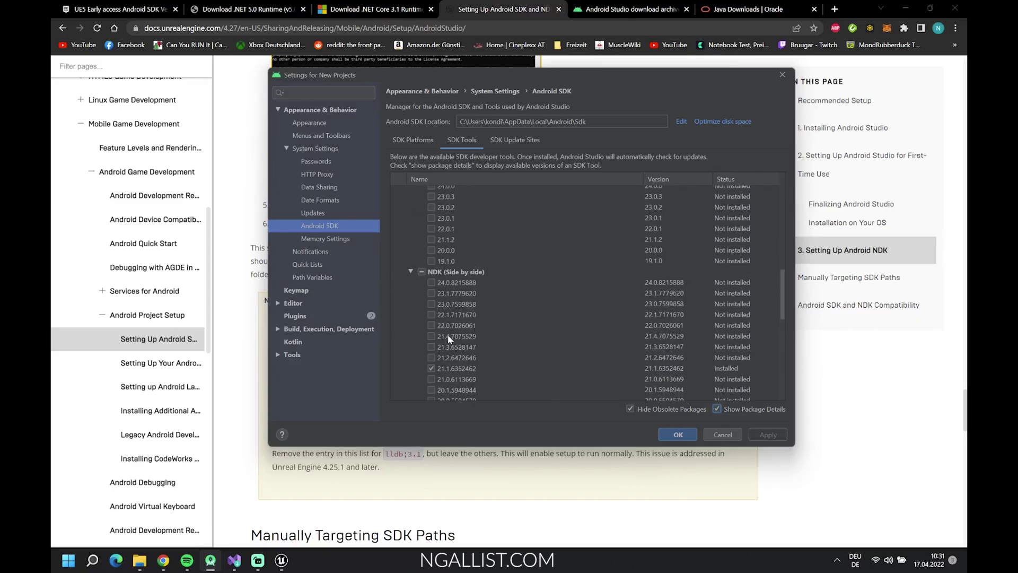
scroll(443, 374, "down", 3)
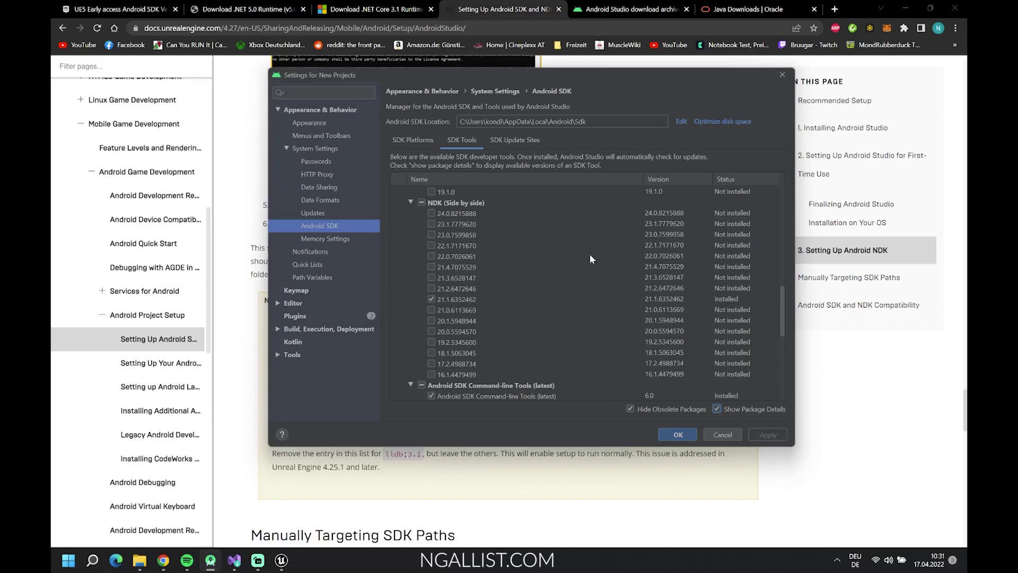
scroll(587, 258, "down", 1)
scroll(545, 249, "up", 1)
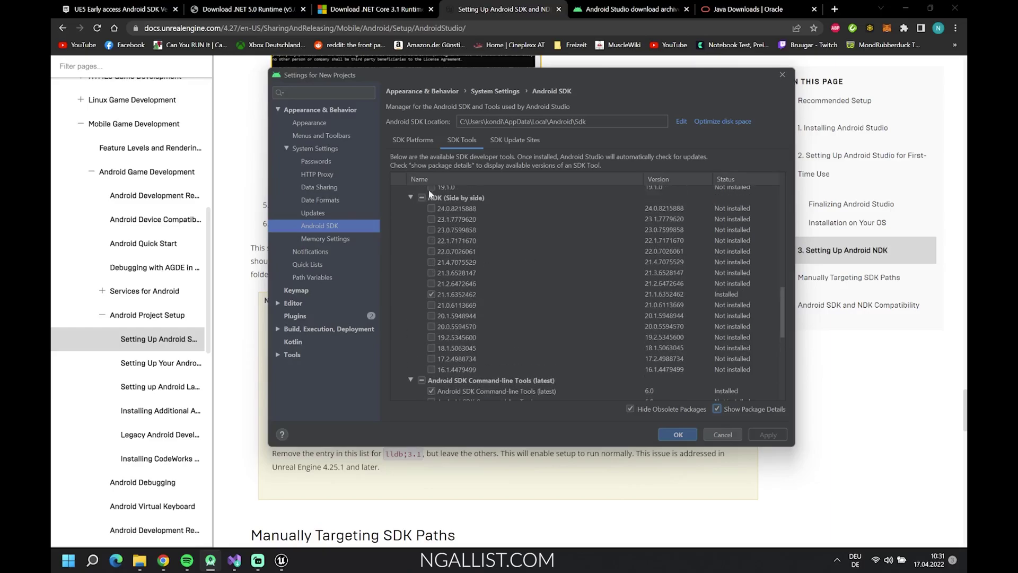
left_click(600, 121)
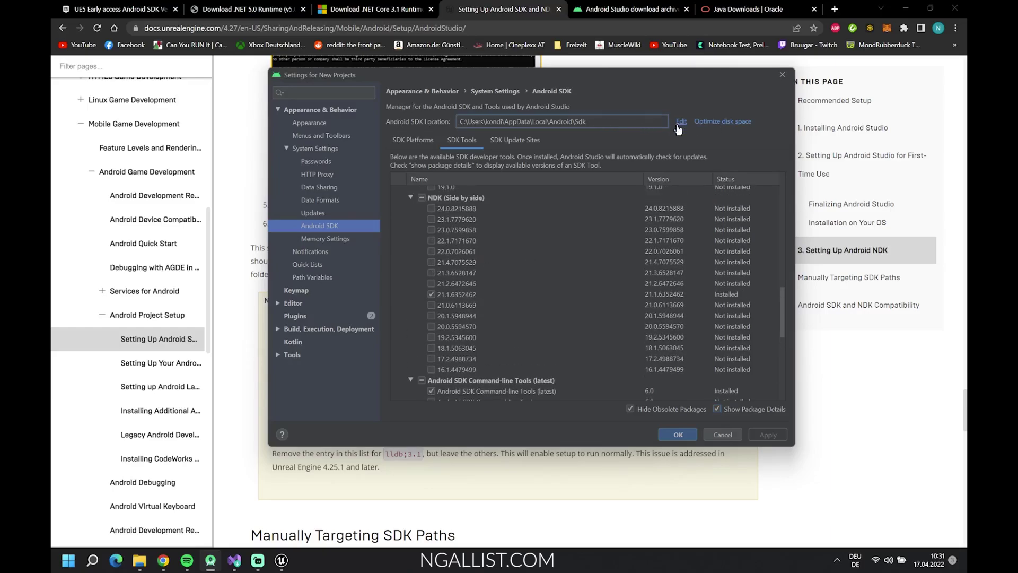
double_click(614, 123)
Collapse Android SDK Command-line Tools and expand CMake to confirm 3.10.2.4988404 is installed
scroll(521, 298, "up", 10)
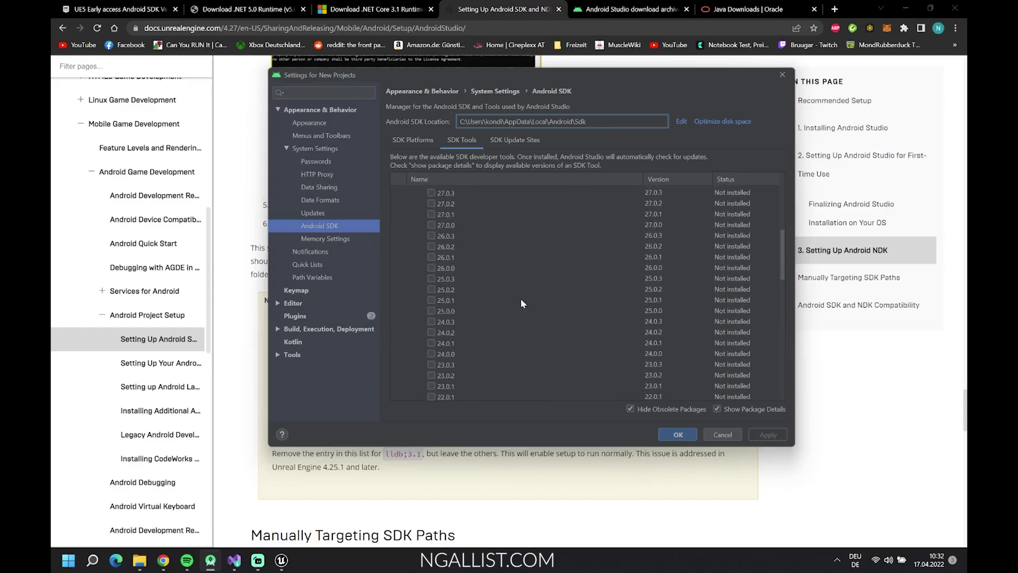
scroll(523, 297, "down", 10)
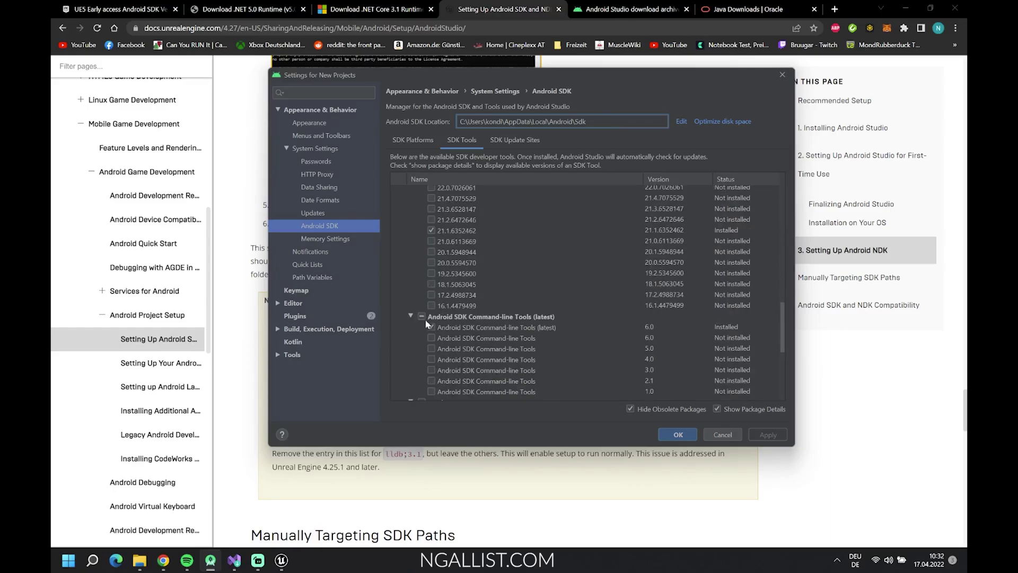
left_click(412, 315)
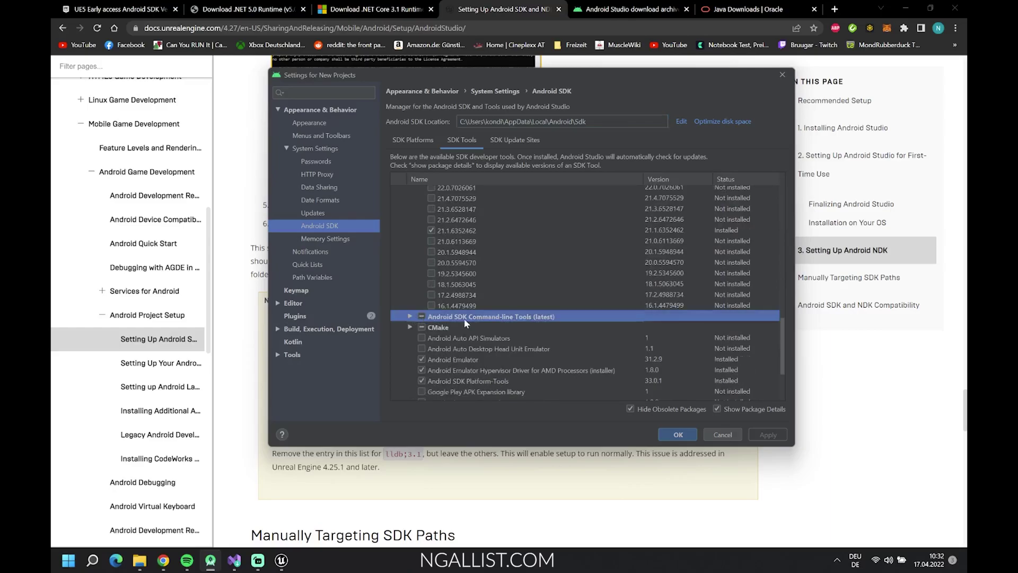
left_click(411, 327)
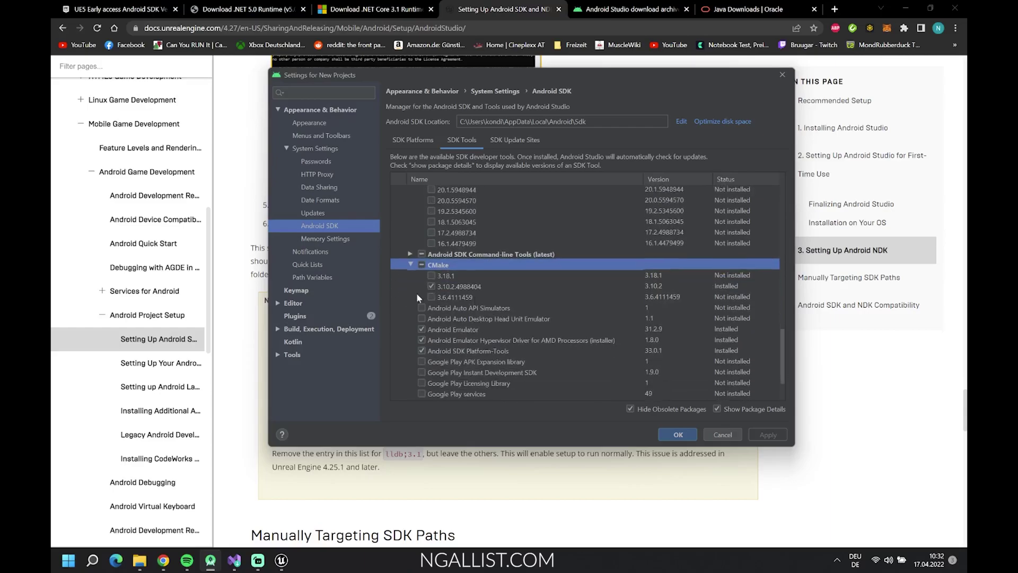